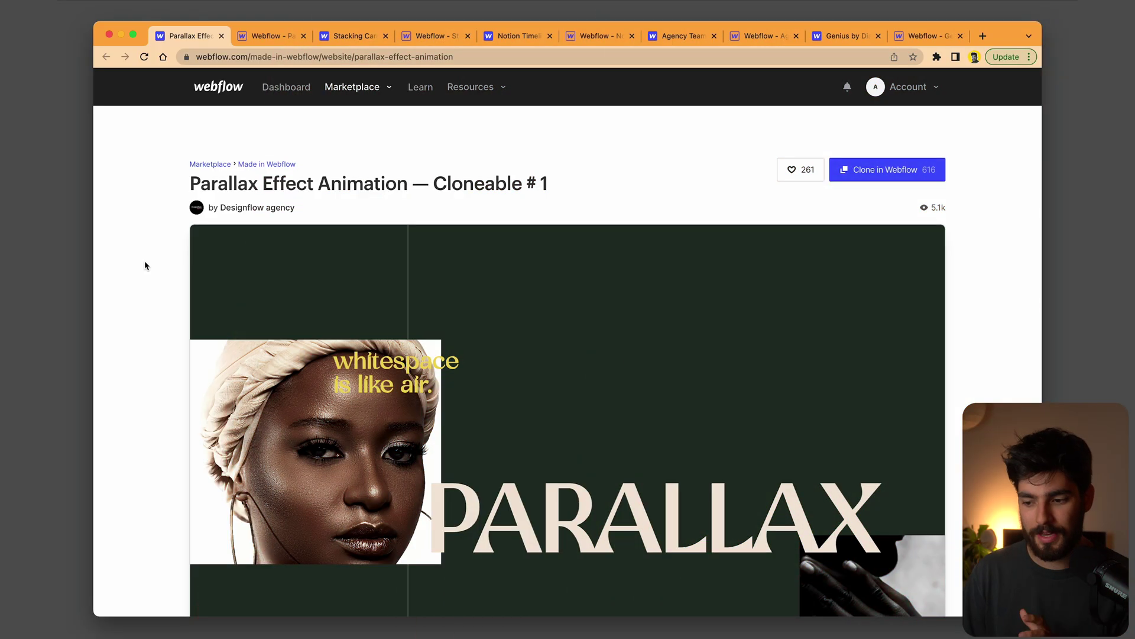
Scroll through the parallax showcase demo to watch the effect.
{"action": "scroll", "coordinate": [145, 265], "scroll_direction": "down", "scroll_amount": 3}
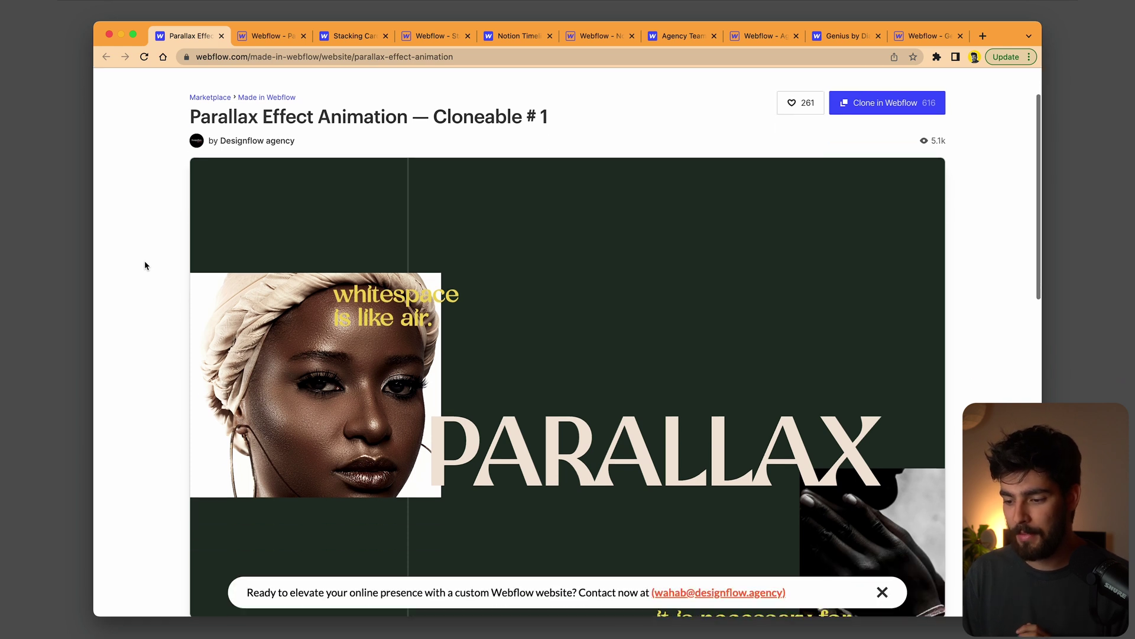
{"action": "scroll", "coordinate": [402, 349], "scroll_direction": "down", "scroll_amount": 5}
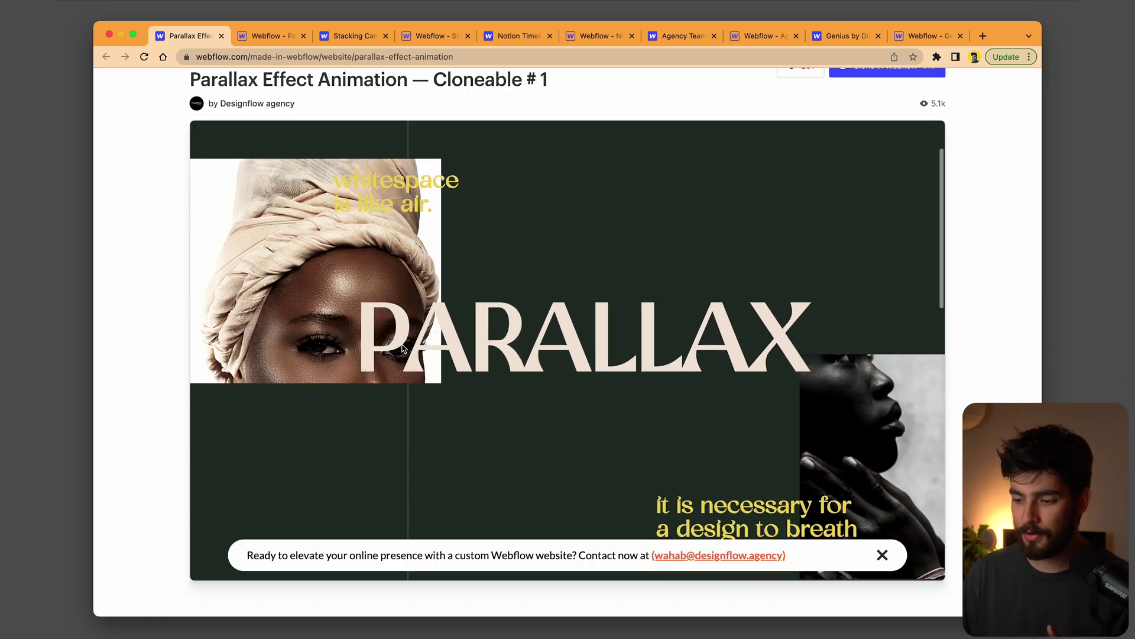
{"action": "scroll", "coordinate": [402, 348], "scroll_direction": "up", "scroll_amount": 2}
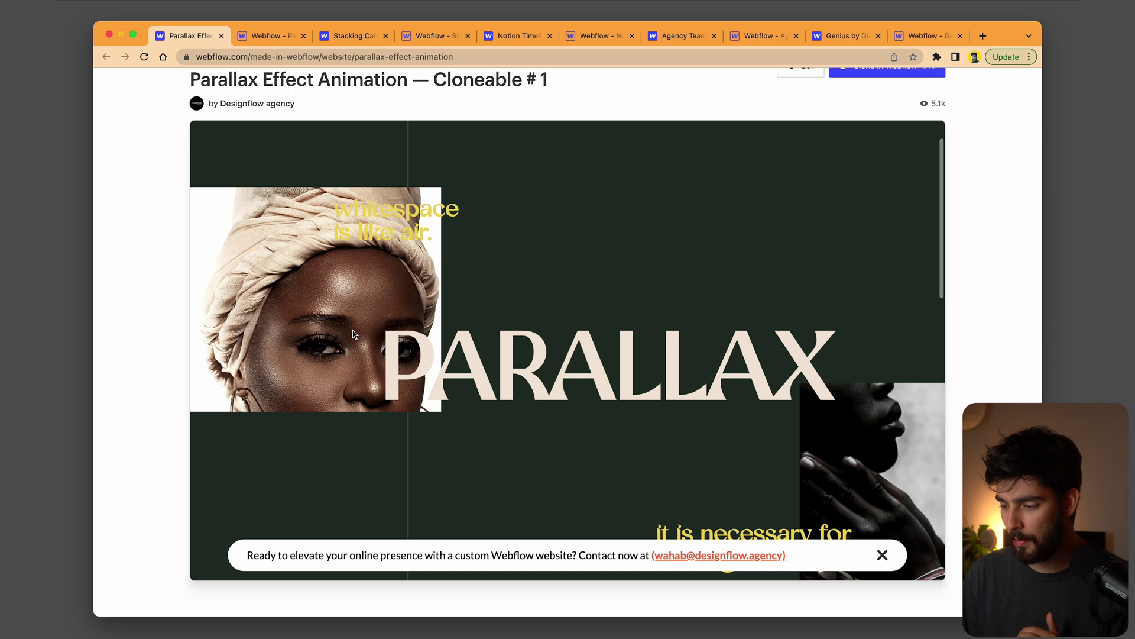
{"action": "scroll", "coordinate": [358, 340], "scroll_direction": "down", "scroll_amount": 5}
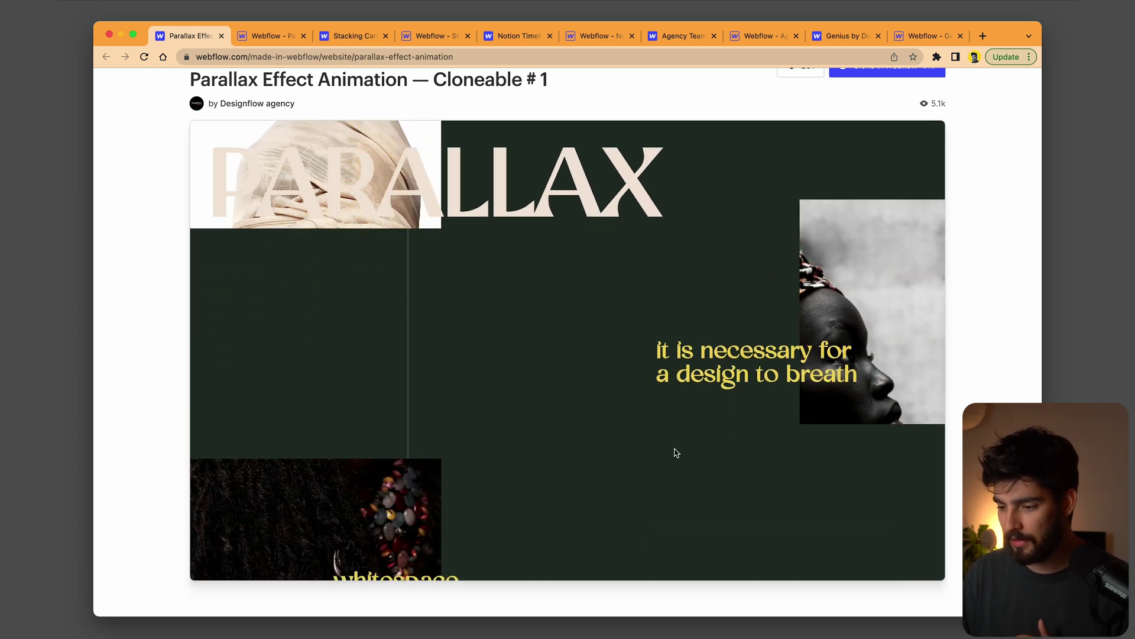
{"action": "scroll", "coordinate": [676, 453], "scroll_direction": "up", "scroll_amount": 3}
{"action": "scroll", "coordinate": [737, 456], "scroll_direction": "down", "scroll_amount": 2}
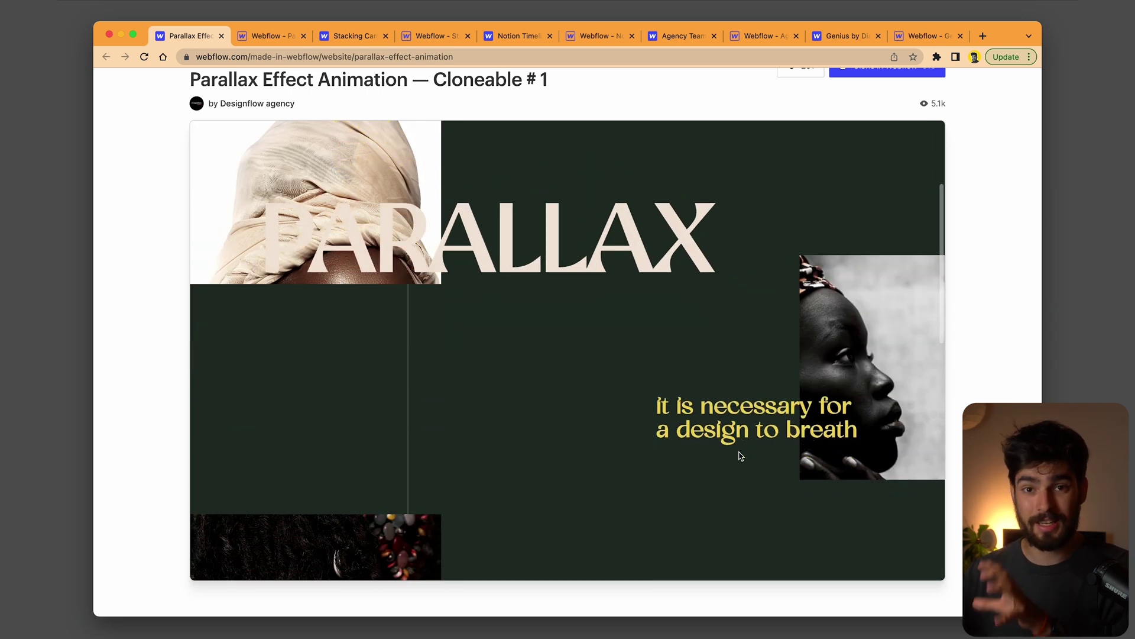
{"action": "scroll", "coordinate": [479, 238], "scroll_direction": "up", "scroll_amount": 3}
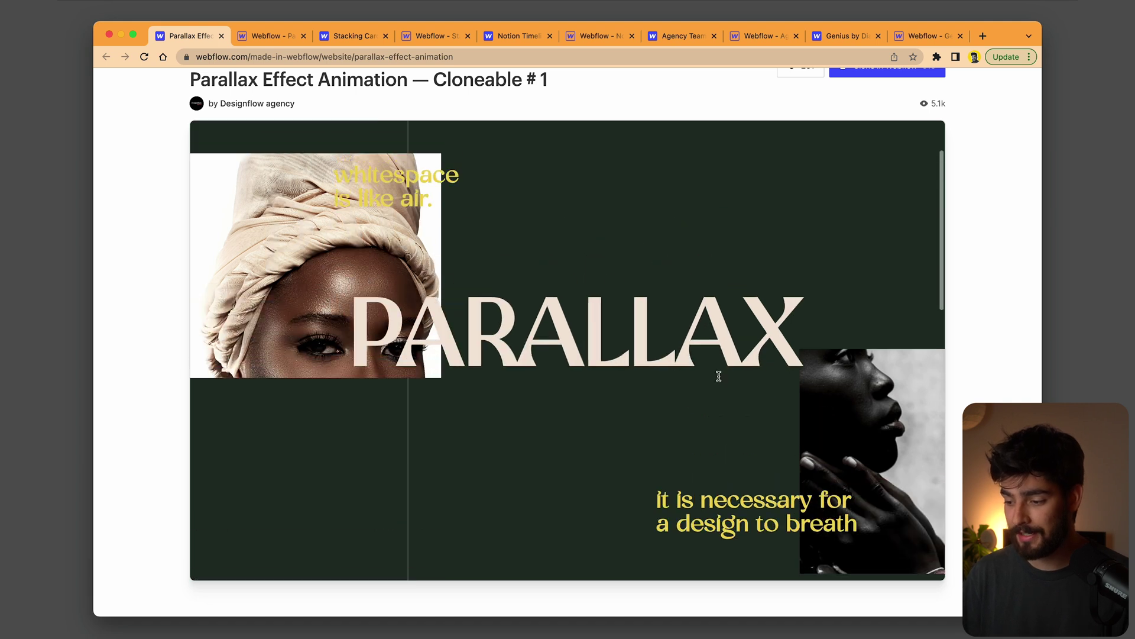
{"action": "scroll", "coordinate": [680, 397], "scroll_direction": "down", "scroll_amount": 5}
{"action": "scroll", "coordinate": [687, 400], "scroll_direction": "down", "scroll_amount": 5}
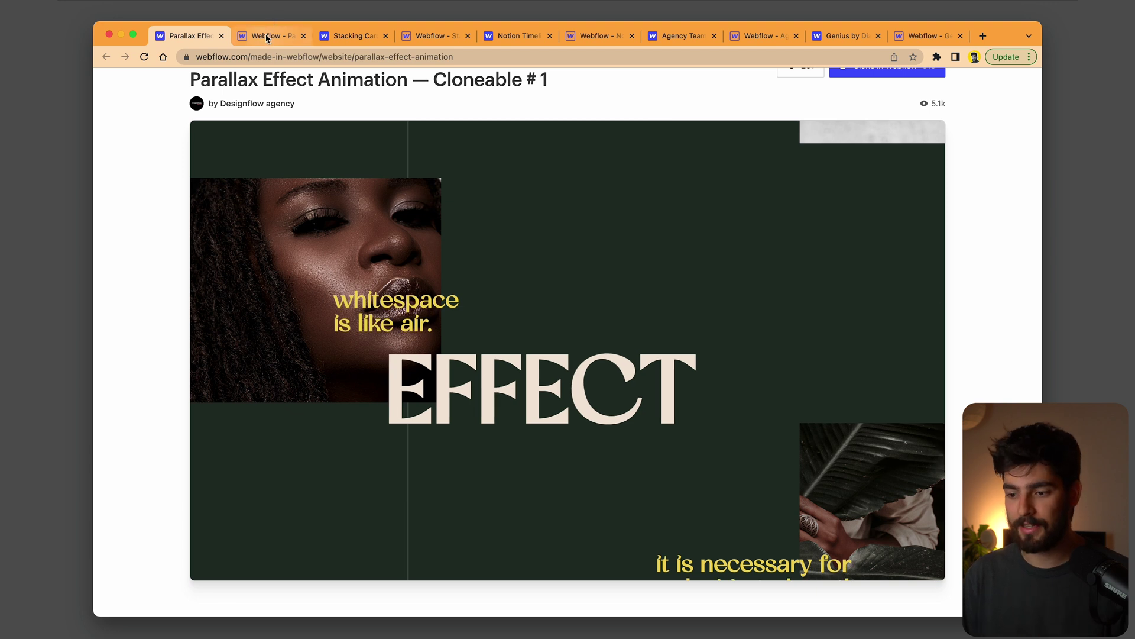
Open the parallax project in the Designer and select the hero-visual background image in the Navigator.
{"action": "left_click", "coordinate": [266, 37]}
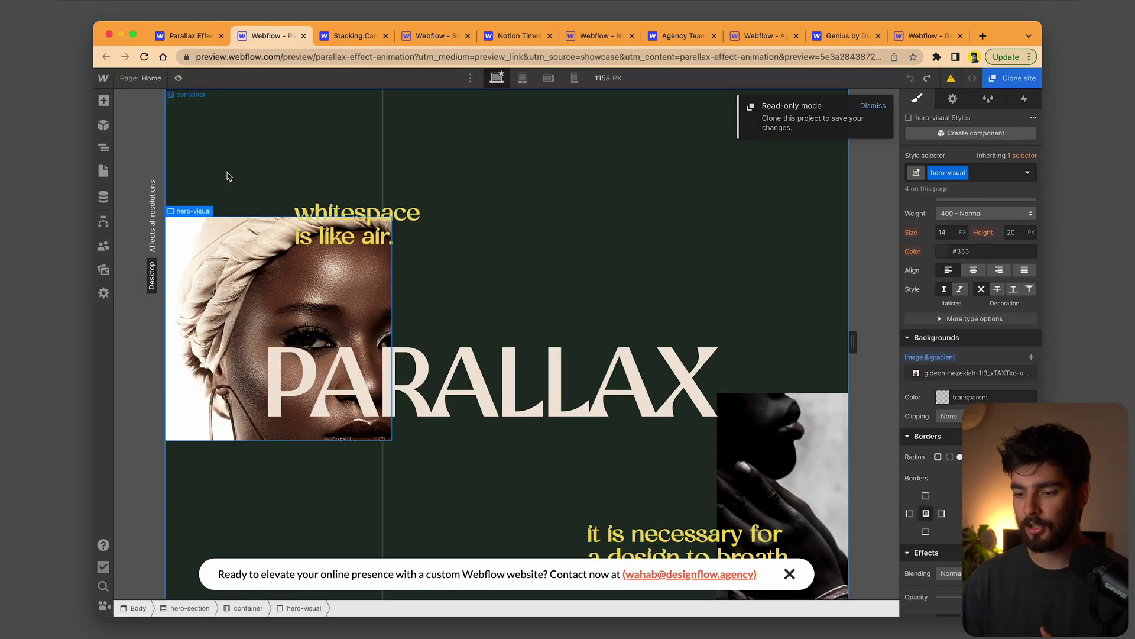
{"action": "scroll", "coordinate": [384, 343], "scroll_direction": "down", "scroll_amount": 5}
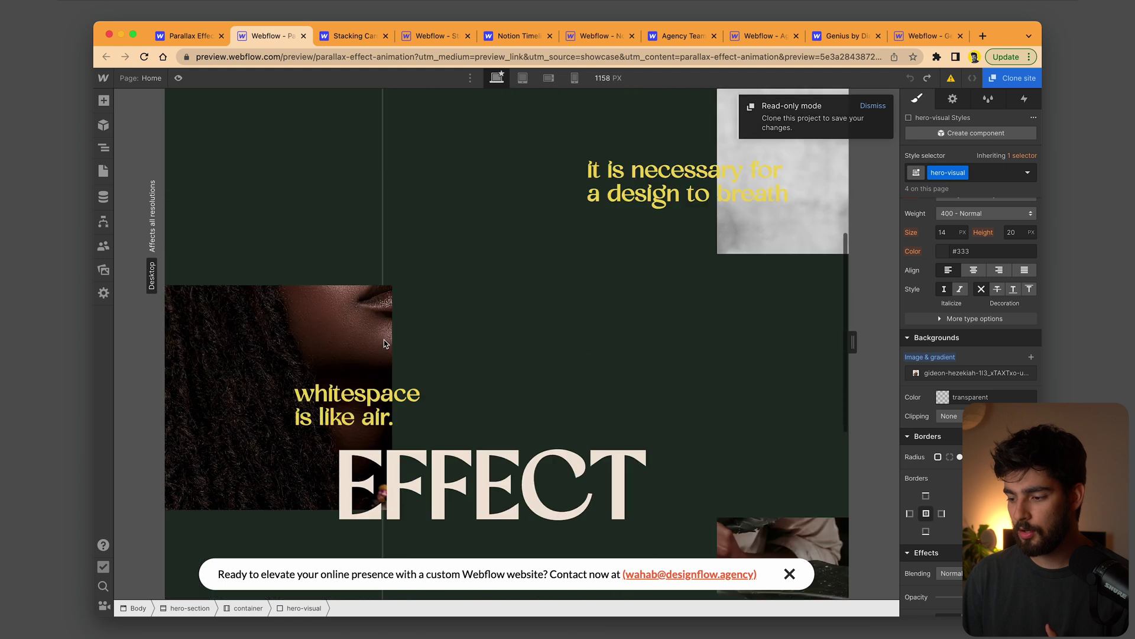
{"action": "scroll", "coordinate": [384, 343], "scroll_direction": "up", "scroll_amount": 5}
{"action": "scroll", "coordinate": [384, 343], "scroll_direction": "down", "scroll_amount": 4}
{"action": "scroll", "coordinate": [672, 411], "scroll_direction": "up", "scroll_amount": 5}
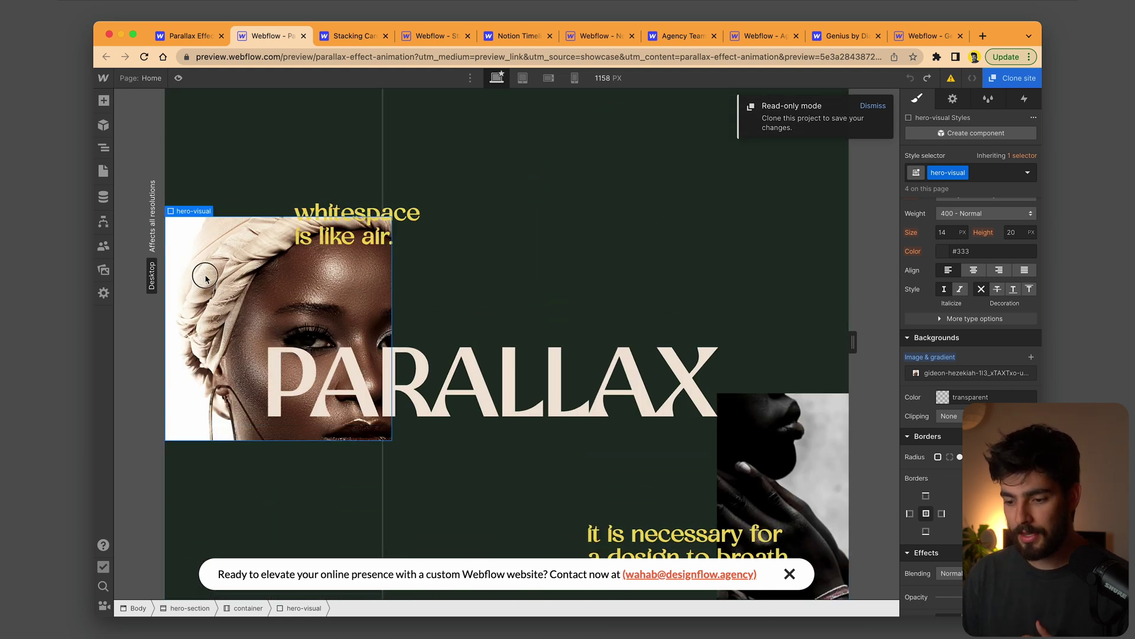
{"action": "left_click", "coordinate": [104, 148]}
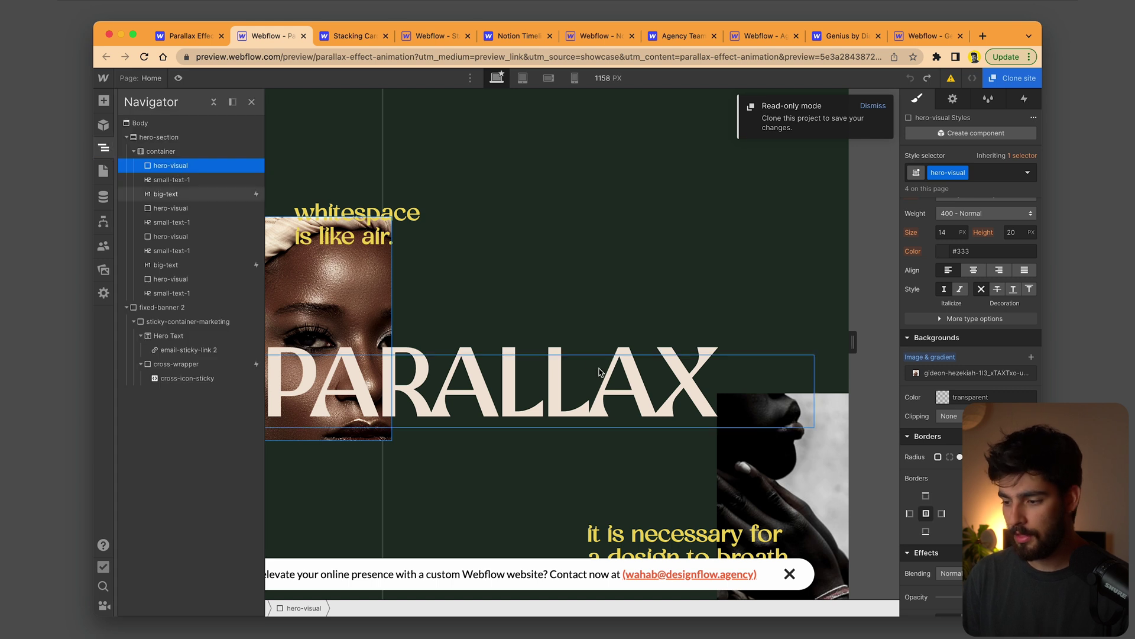
{"action": "scroll", "coordinate": [936, 399], "scroll_direction": "down", "scroll_amount": 2}
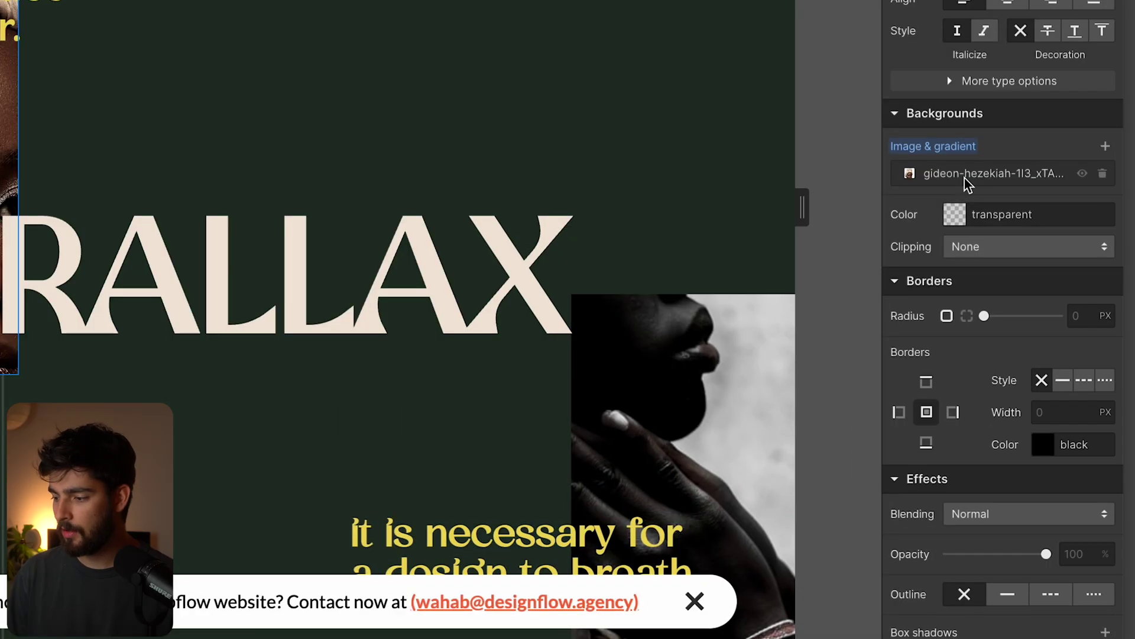
{"action": "left_click", "coordinate": [949, 324]}
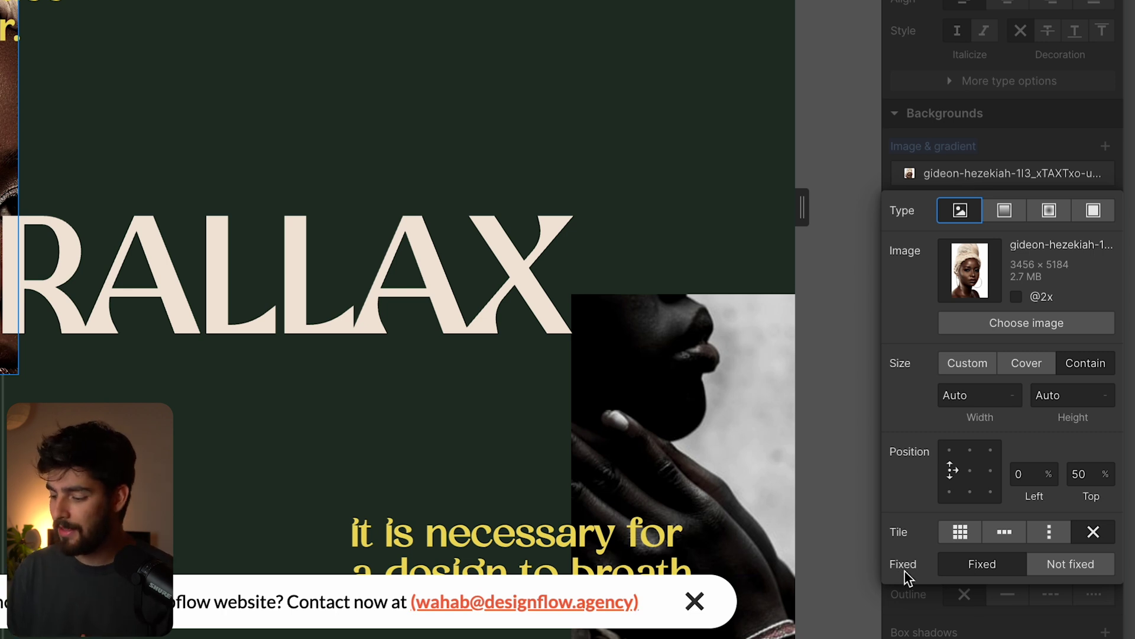
Toggle the hero portrait's background between Fixed and Not fixed, ending on Fixed.
{"action": "left_click", "coordinate": [1065, 567]}
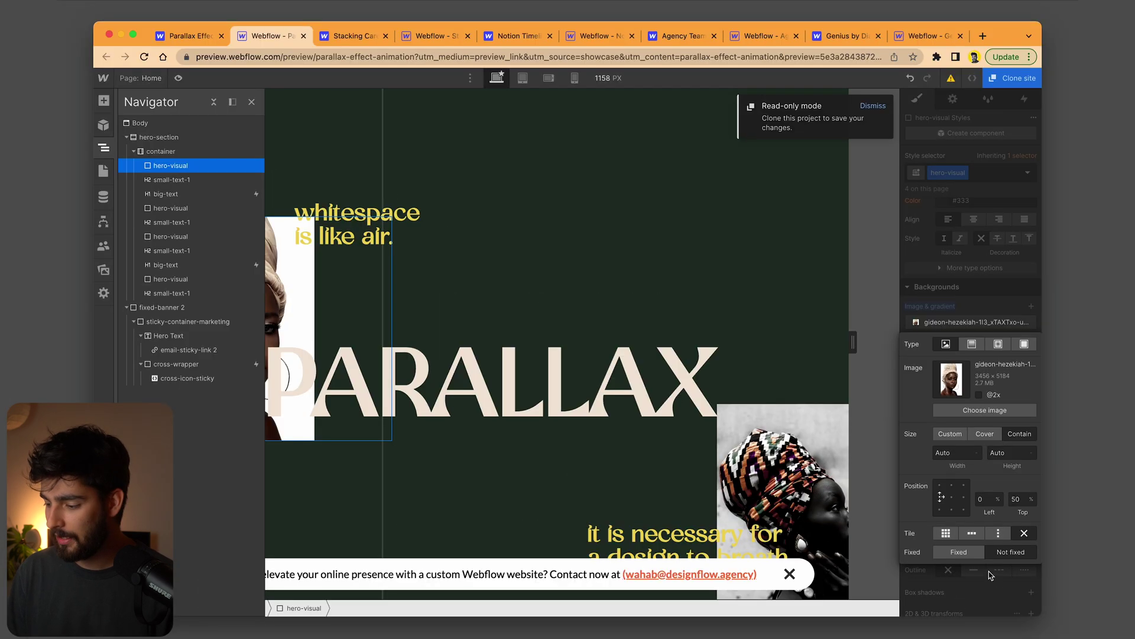
{"action": "left_click", "coordinate": [999, 571]}
{"action": "scroll", "coordinate": [762, 443], "scroll_direction": "down", "scroll_amount": 3}
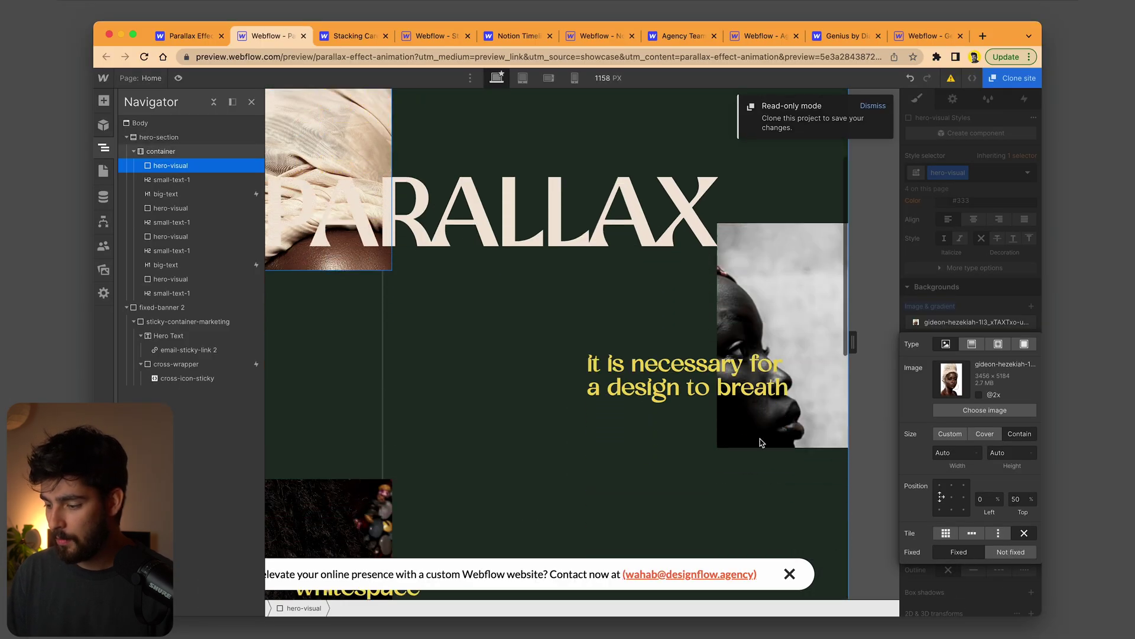
{"action": "left_click", "coordinate": [958, 551]}
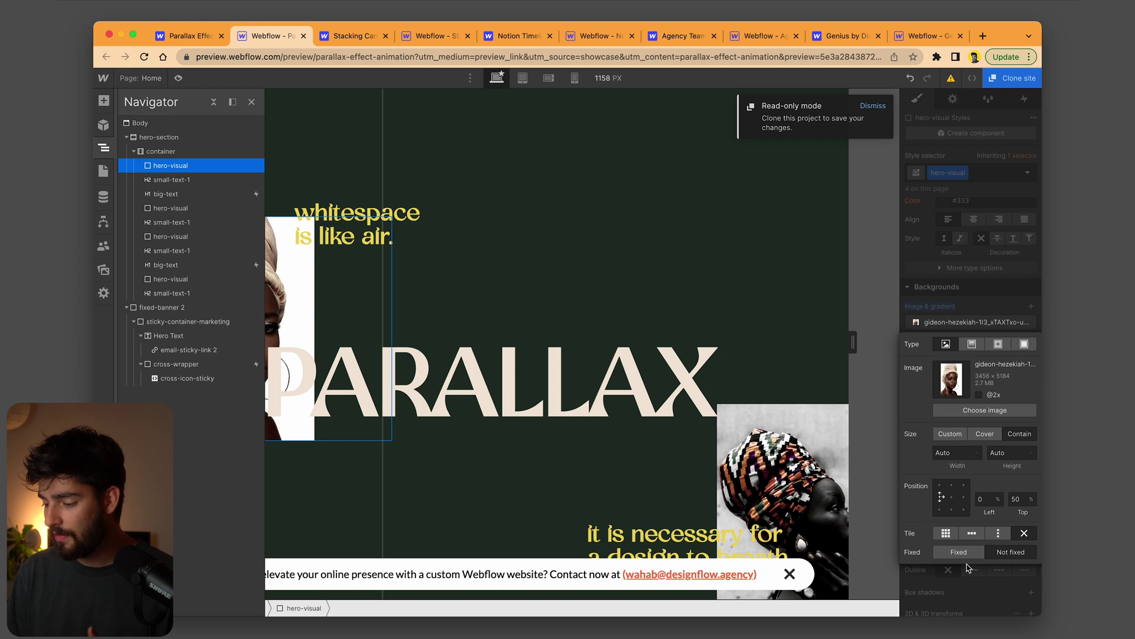
{"action": "scroll", "coordinate": [626, 421], "scroll_direction": "down", "scroll_amount": 3}
{"action": "scroll", "coordinate": [567, 406], "scroll_direction": "up", "scroll_amount": 1}
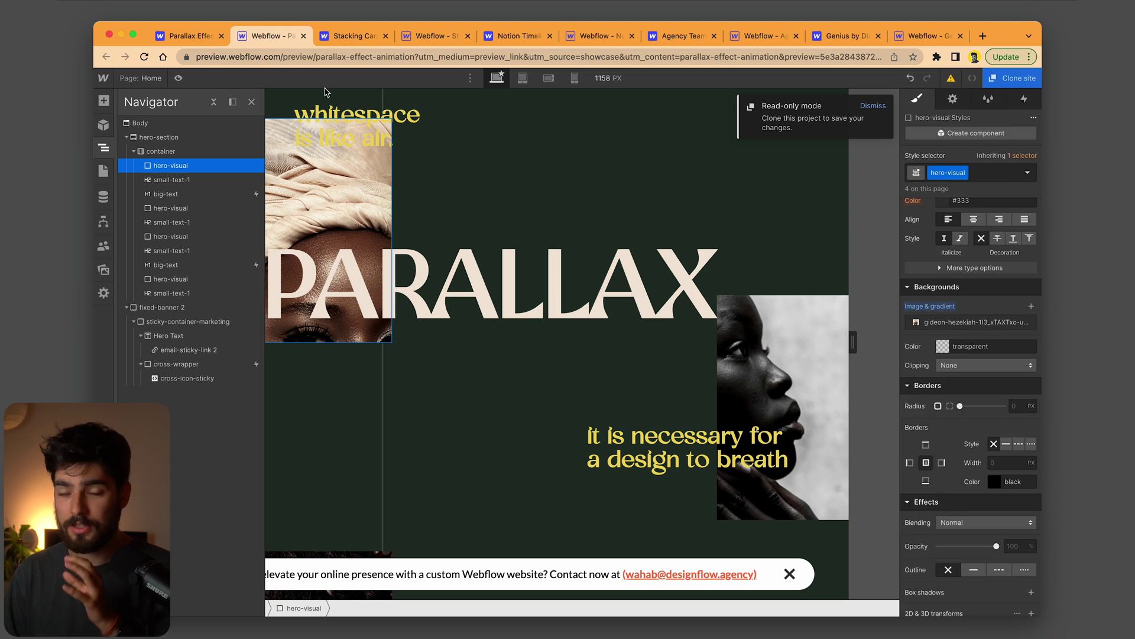
{"action": "left_click", "coordinate": [447, 289]}
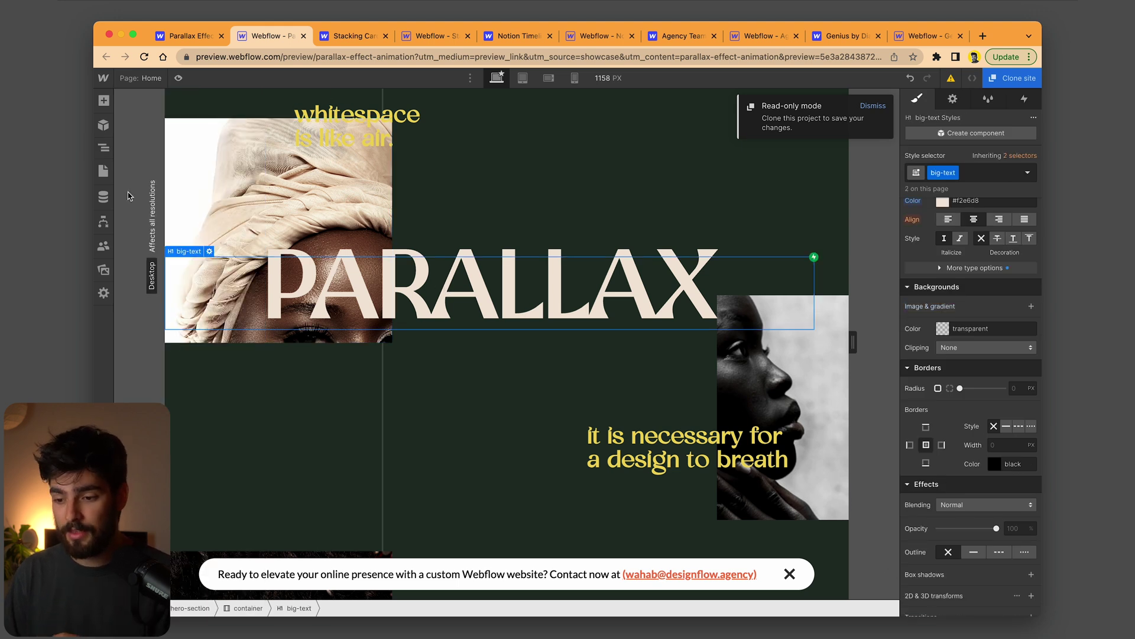
{"action": "left_click", "coordinate": [103, 148]}
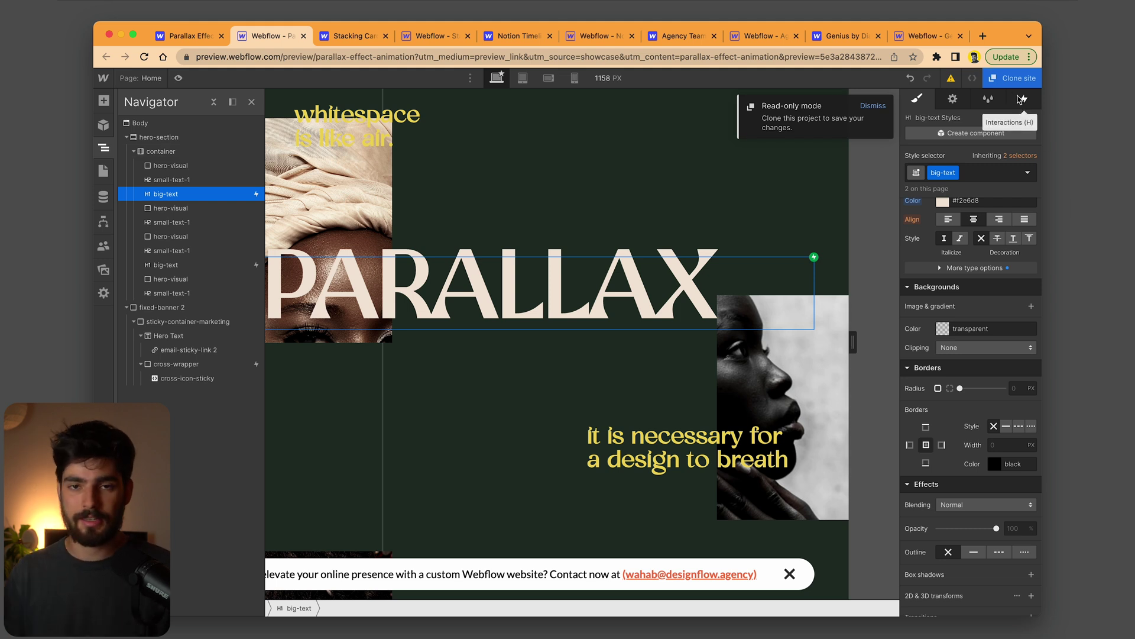
{"action": "scroll", "coordinate": [573, 233], "scroll_direction": "down", "scroll_amount": 2}
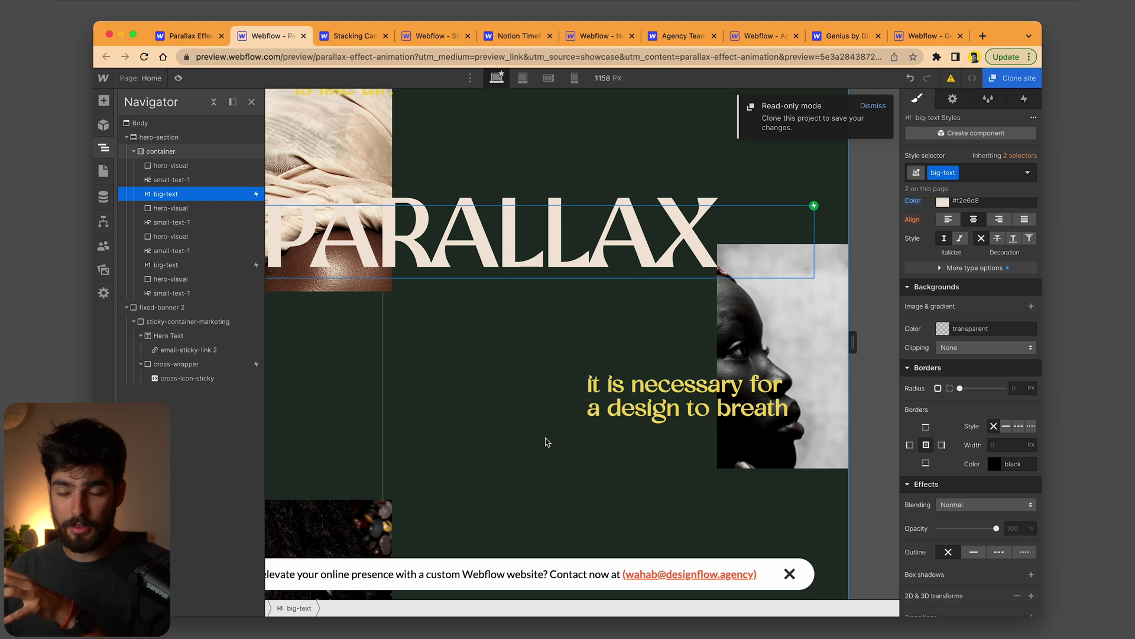
{"action": "scroll", "coordinate": [547, 442], "scroll_direction": "down", "scroll_amount": 5}
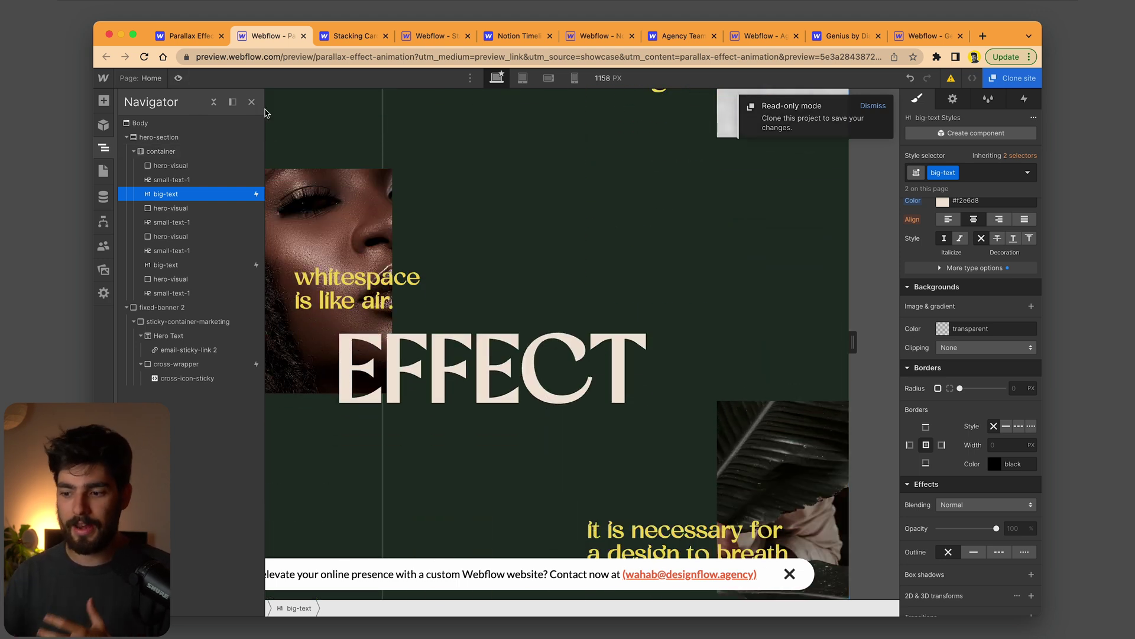
{"action": "left_click", "coordinate": [331, 213]}
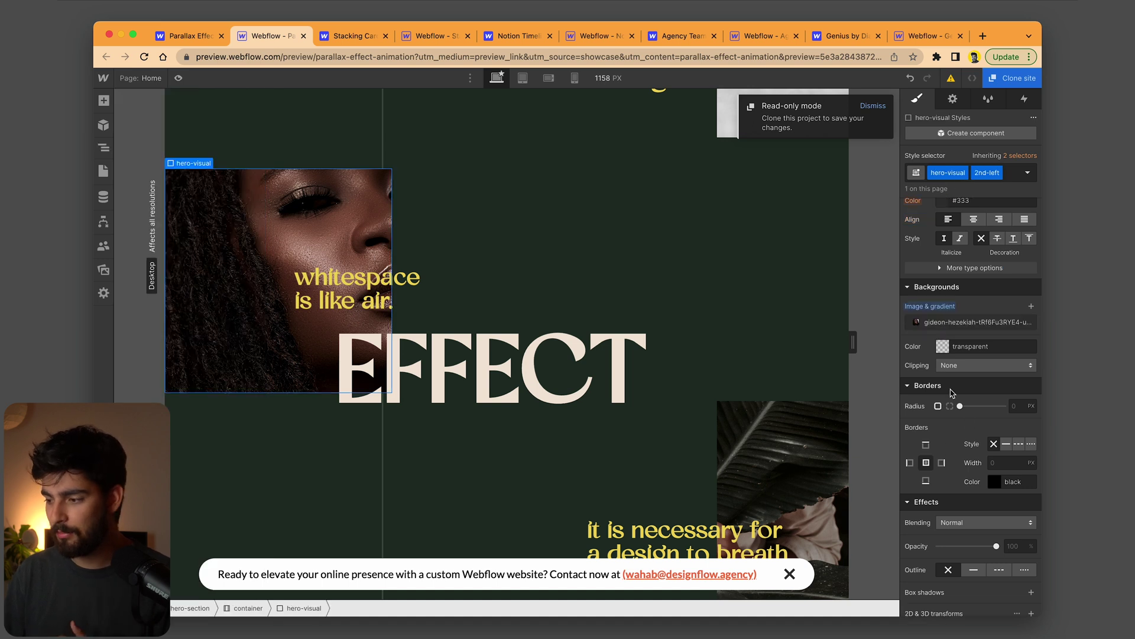
{"action": "scroll", "coordinate": [952, 392], "scroll_direction": "down", "scroll_amount": 3}
{"action": "left_click", "coordinate": [973, 203]}
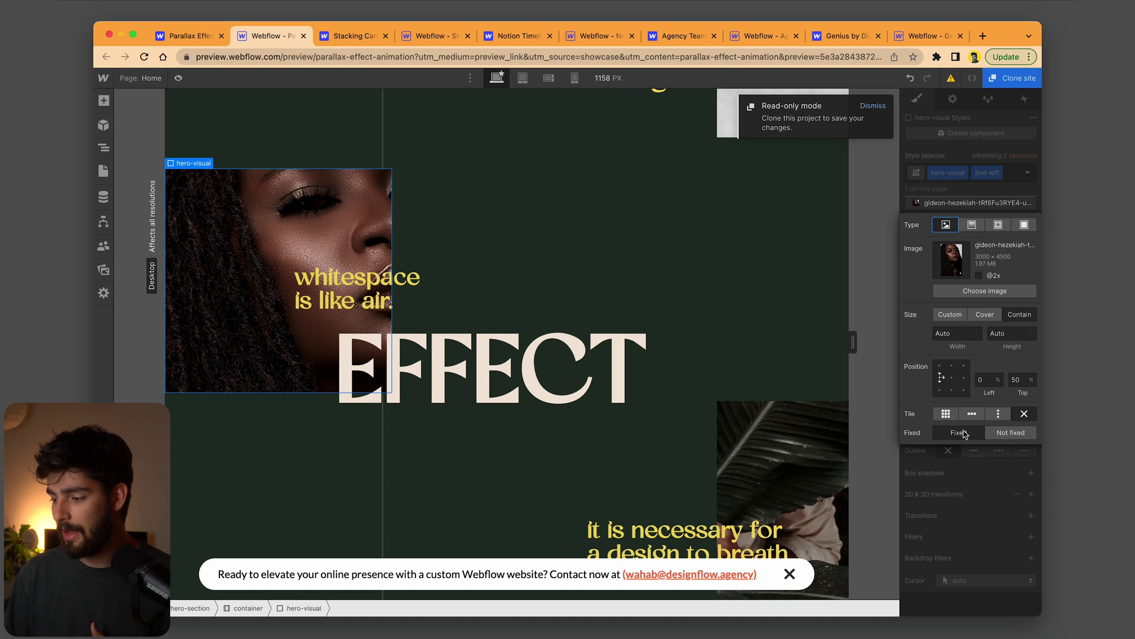
{"action": "left_click", "coordinate": [941, 488]}
{"action": "scroll", "coordinate": [266, 373], "scroll_direction": "down", "scroll_amount": 5}
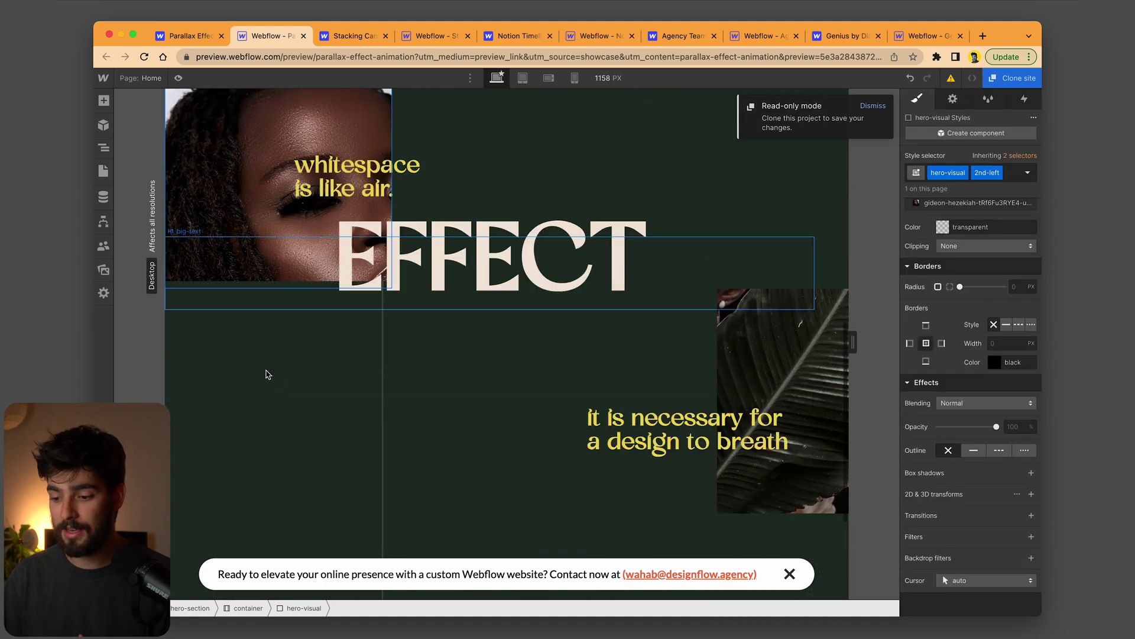
Switch to the Stacking Cards Animation showcase and scroll through its live demo.
{"action": "key", "text": "ctrl+Tab"}
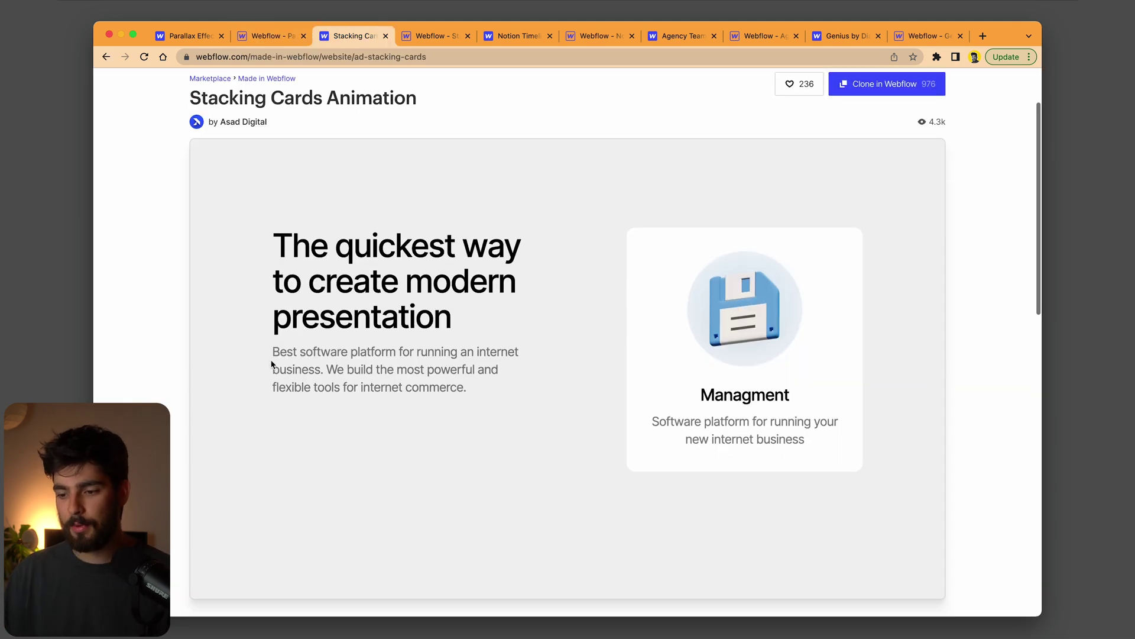
{"action": "scroll", "coordinate": [264, 385], "scroll_direction": "down", "scroll_amount": 10}
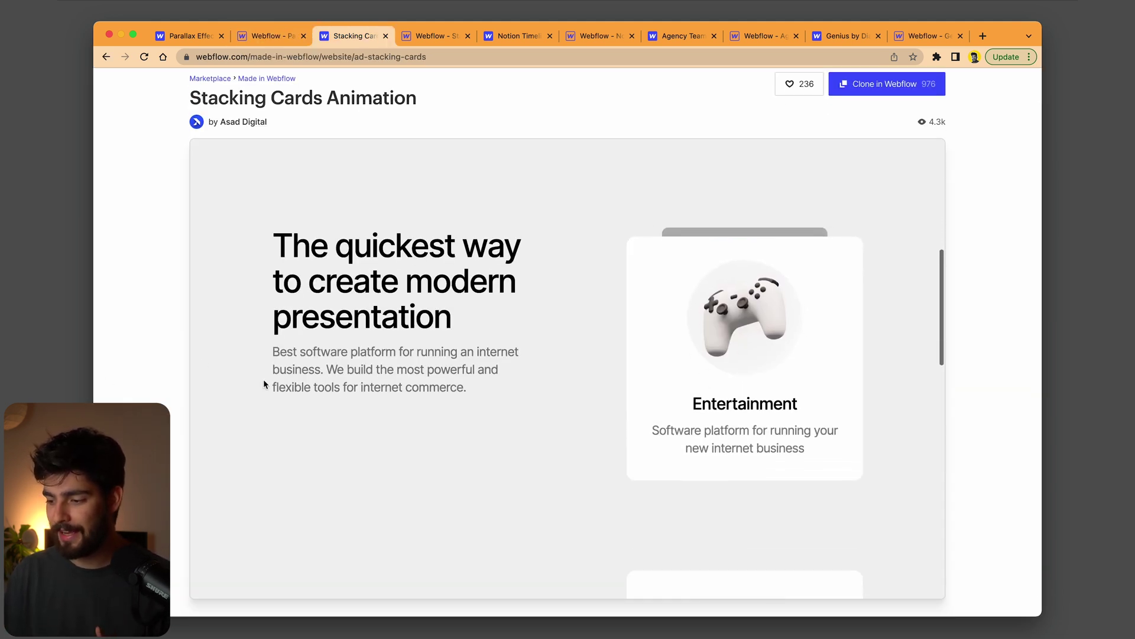
{"action": "scroll", "coordinate": [264, 383], "scroll_direction": "down", "scroll_amount": 3}
{"action": "scroll", "coordinate": [263, 383], "scroll_direction": "up", "scroll_amount": 10}
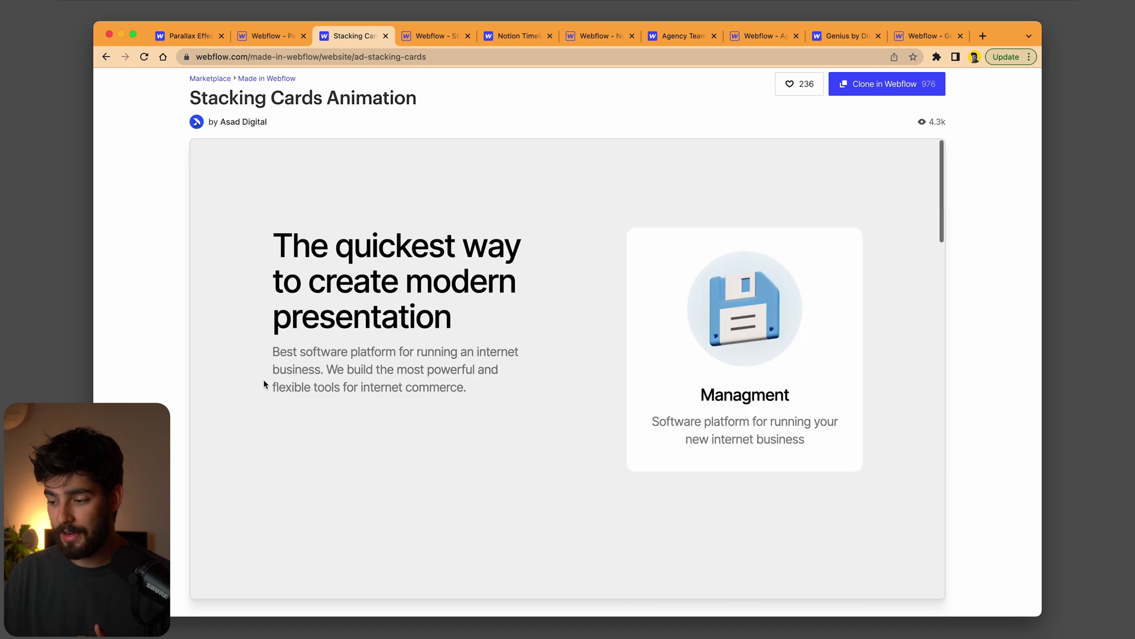
{"action": "scroll", "coordinate": [264, 383], "scroll_direction": "down", "scroll_amount": 2}
{"action": "scroll", "coordinate": [264, 383], "scroll_direction": "down", "scroll_amount": 6}
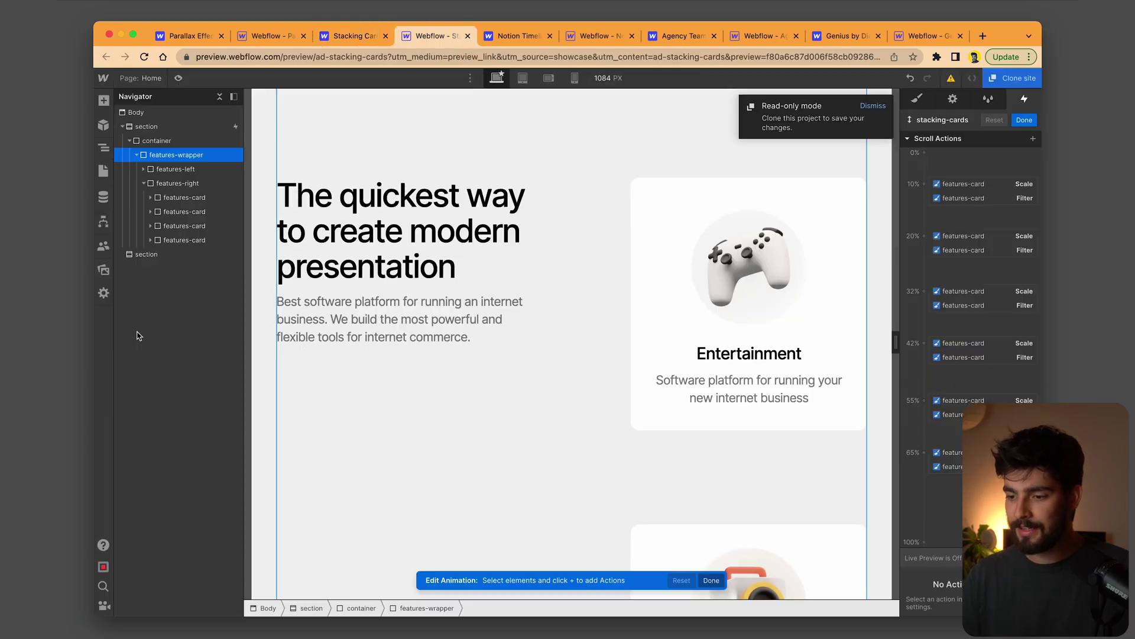
Watch the cards stack on the canvas, then select the outer section in the Navigator.
{"action": "scroll", "coordinate": [601, 310], "scroll_direction": "up", "scroll_amount": 5}
{"action": "scroll", "coordinate": [600, 310], "scroll_direction": "down", "scroll_amount": 10}
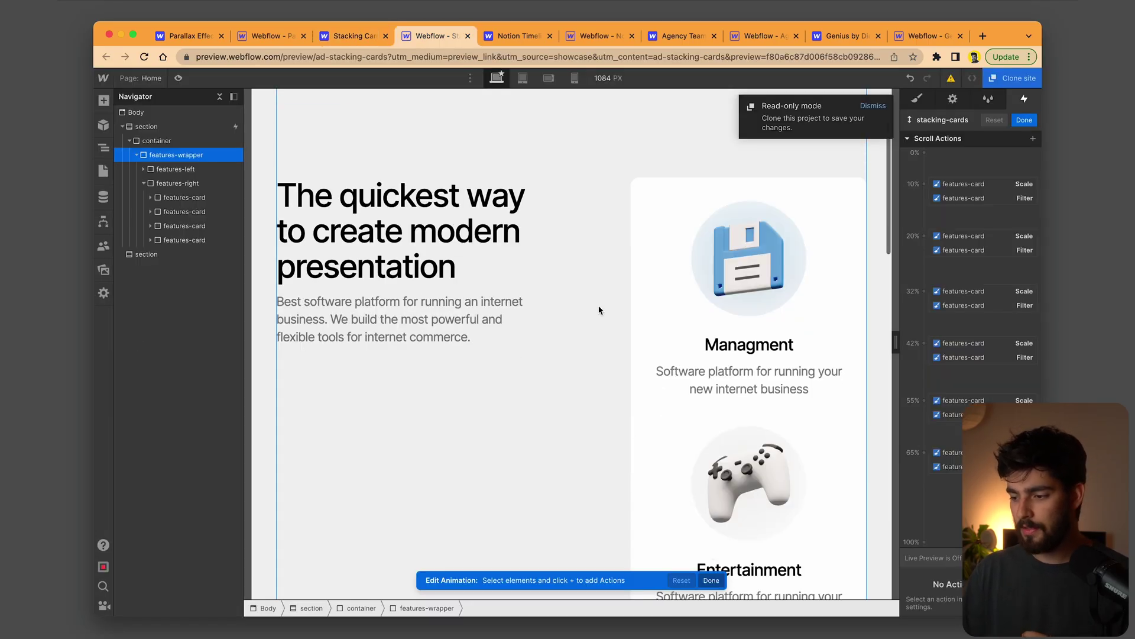
{"action": "scroll", "coordinate": [599, 310], "scroll_direction": "up", "scroll_amount": 10}
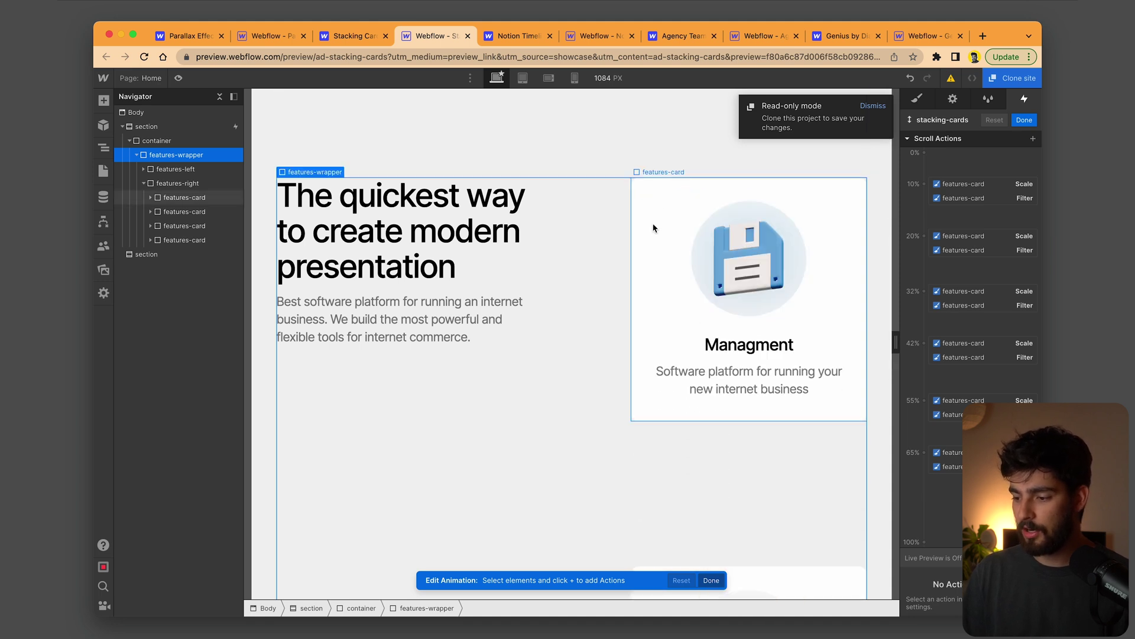
{"action": "scroll", "coordinate": [653, 227], "scroll_direction": "down", "scroll_amount": 10}
{"action": "scroll", "coordinate": [653, 228], "scroll_direction": "up", "scroll_amount": 10}
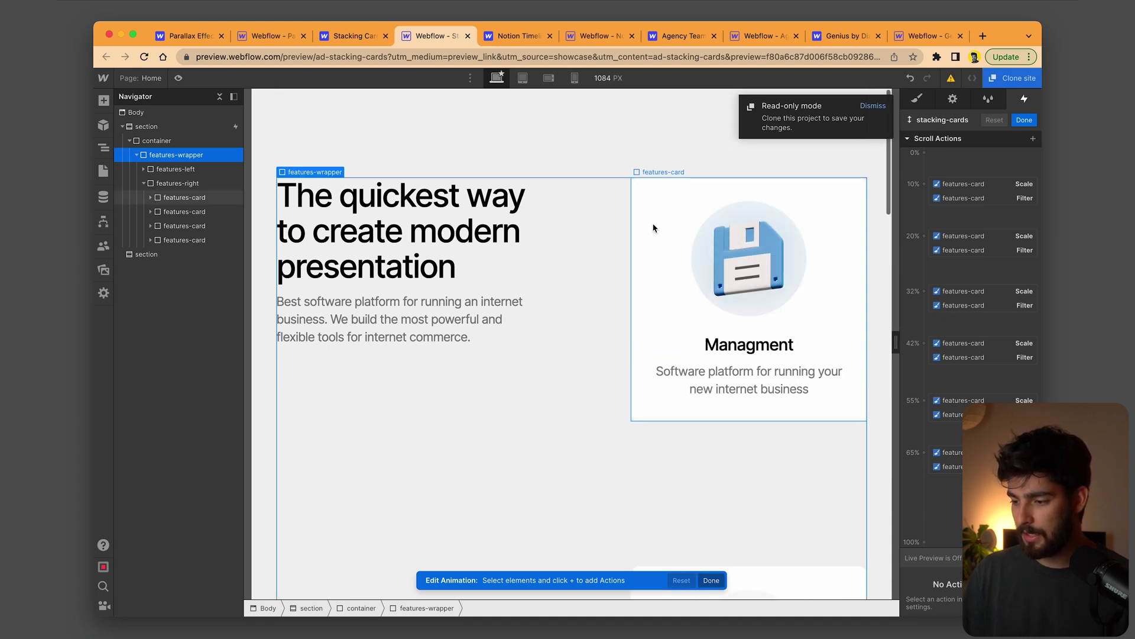
{"action": "scroll", "coordinate": [653, 227], "scroll_direction": "down", "scroll_amount": 10}
{"action": "scroll", "coordinate": [653, 228], "scroll_direction": "up", "scroll_amount": 15}
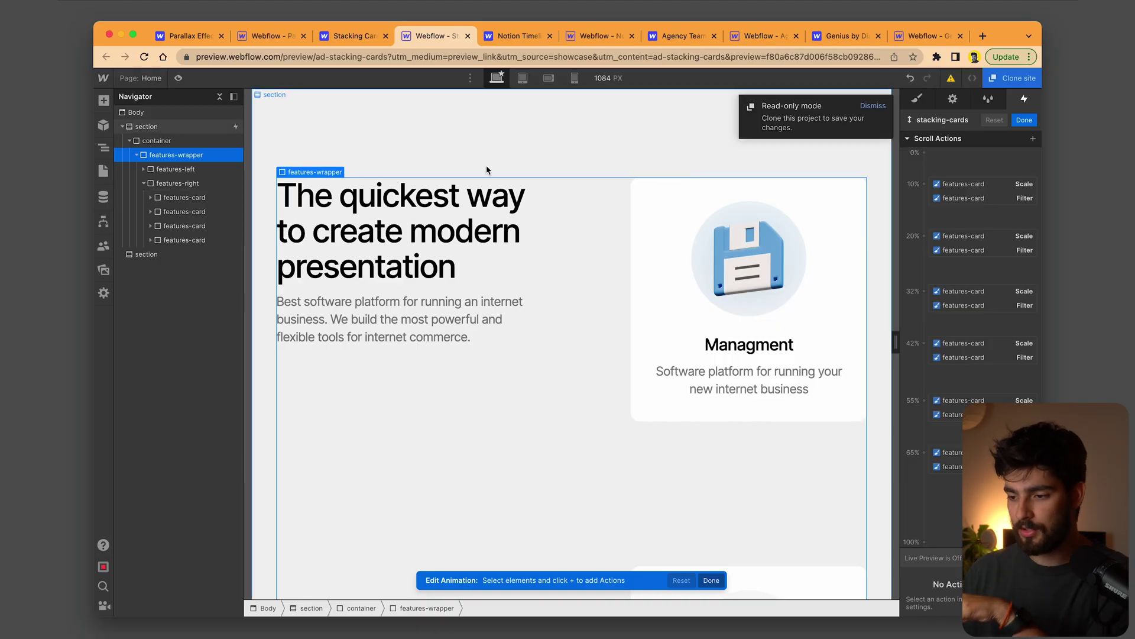
{"action": "left_click", "coordinate": [216, 128]}
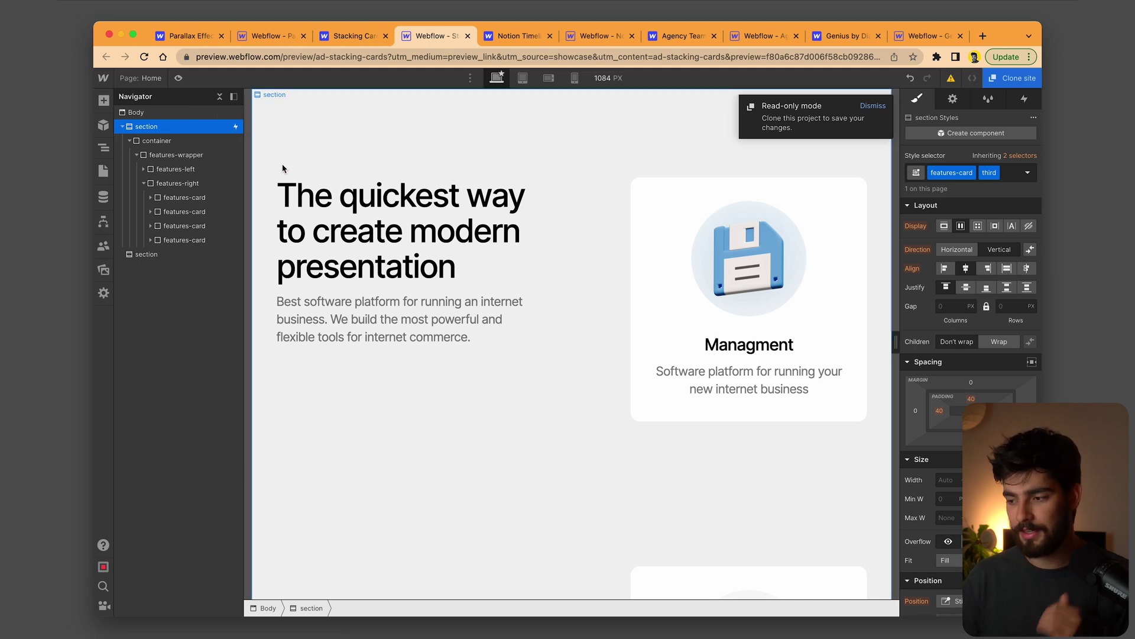
Open the section's While scrolling in view trigger and its stacking-cards animation.
{"action": "left_click", "coordinate": [1024, 100]}
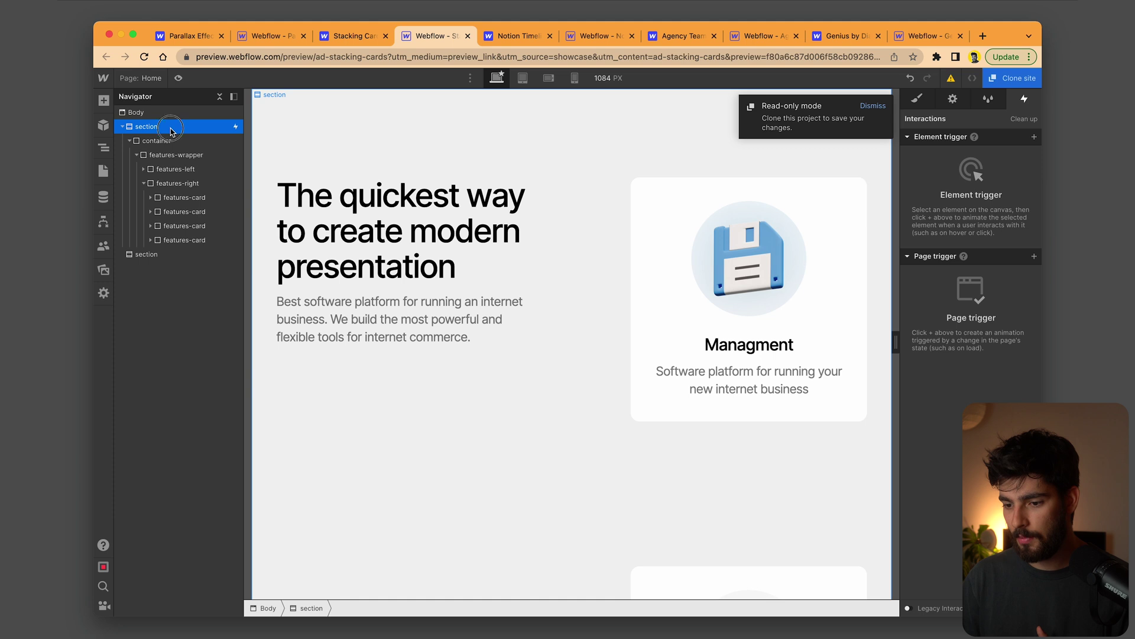
{"action": "left_click", "coordinate": [943, 154]}
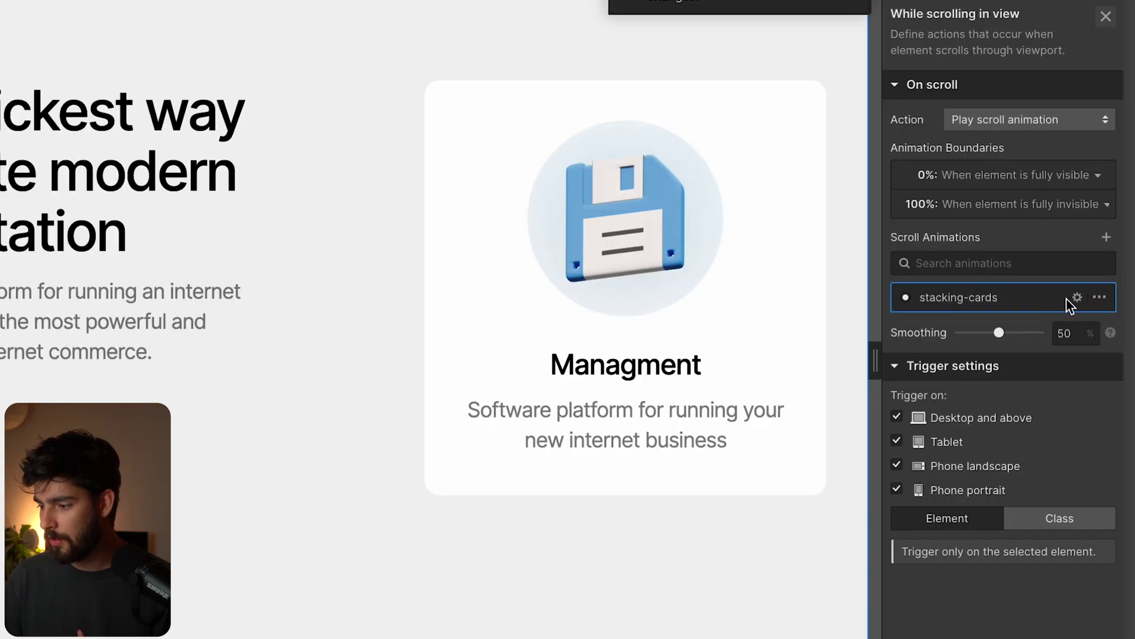
{"action": "left_click", "coordinate": [1068, 299]}
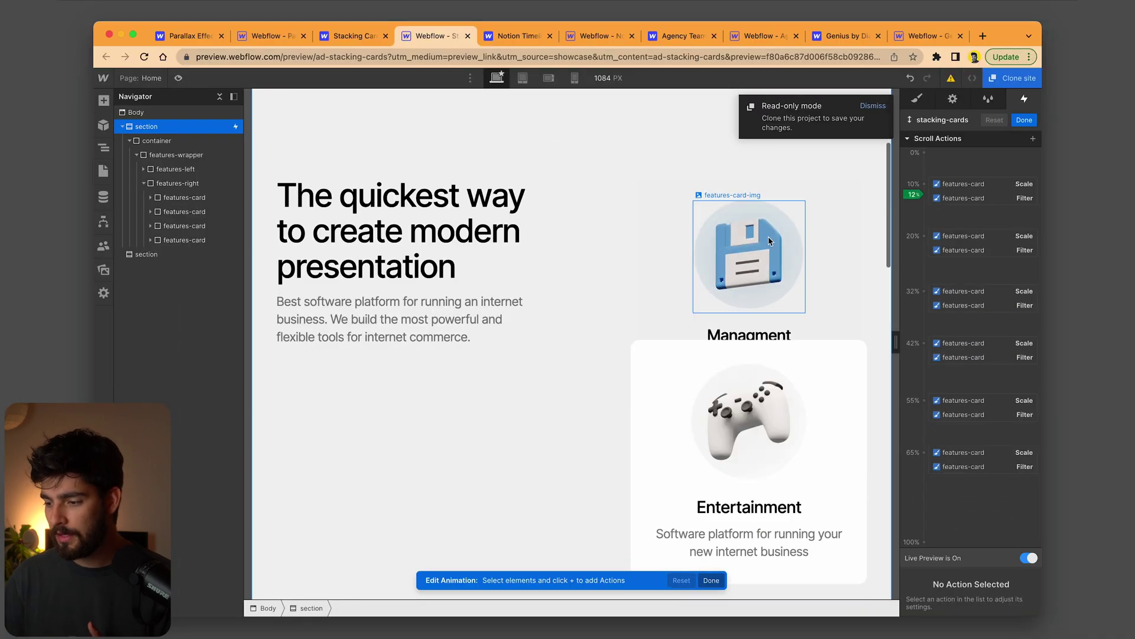
Inspect the 10% Scale keyframe and the 55% and 65% Filter keyframes (90% brightness).
{"action": "left_click", "coordinate": [982, 187]}
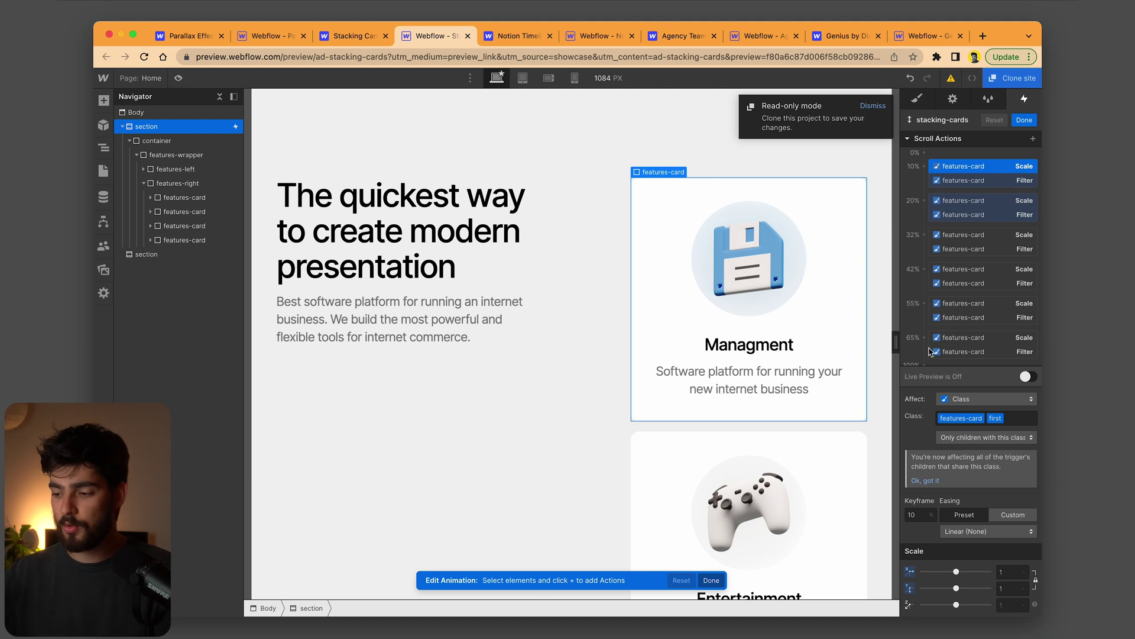
{"action": "scroll", "coordinate": [932, 353], "scroll_direction": "down", "scroll_amount": 5}
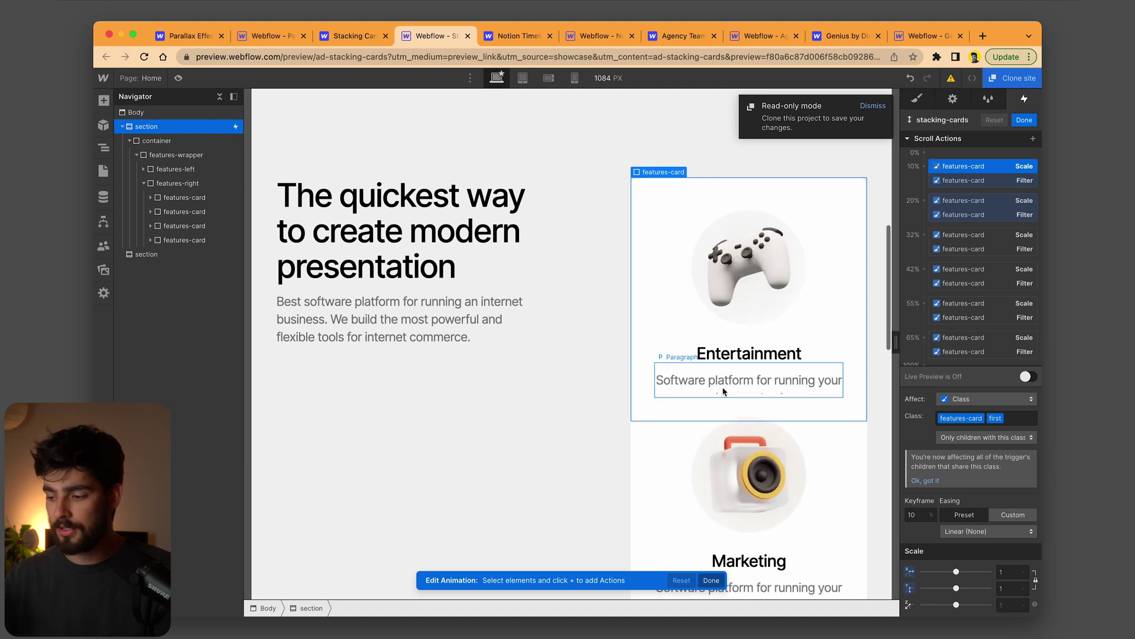
{"action": "left_click", "coordinate": [961, 315]}
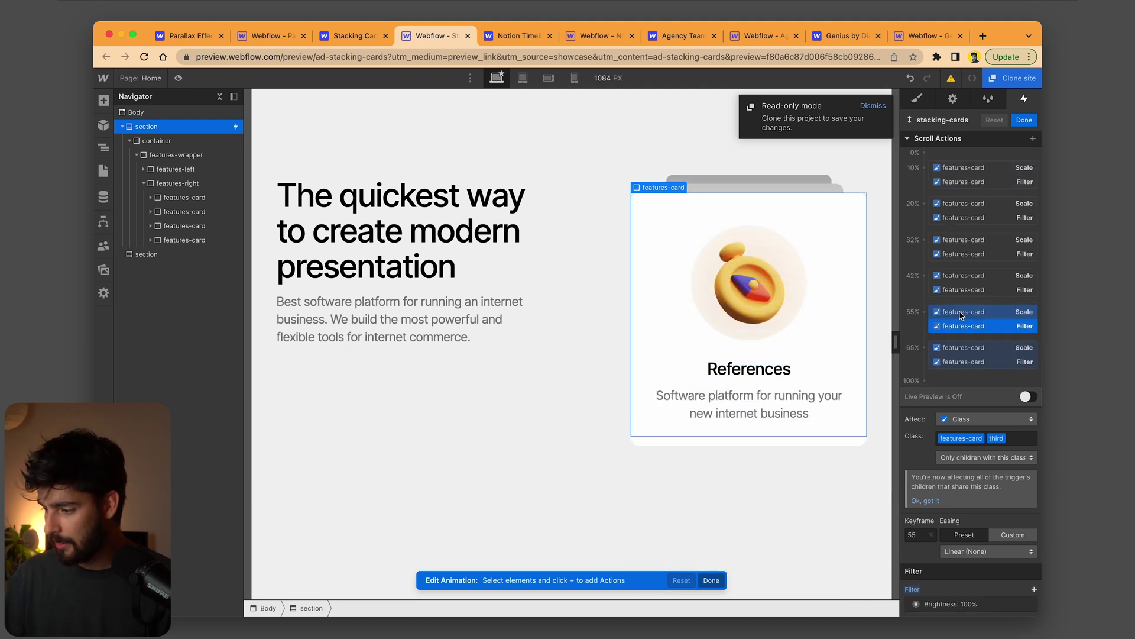
{"action": "left_click", "coordinate": [983, 363]}
{"action": "scroll", "coordinate": [730, 380], "scroll_direction": "down", "scroll_amount": 5}
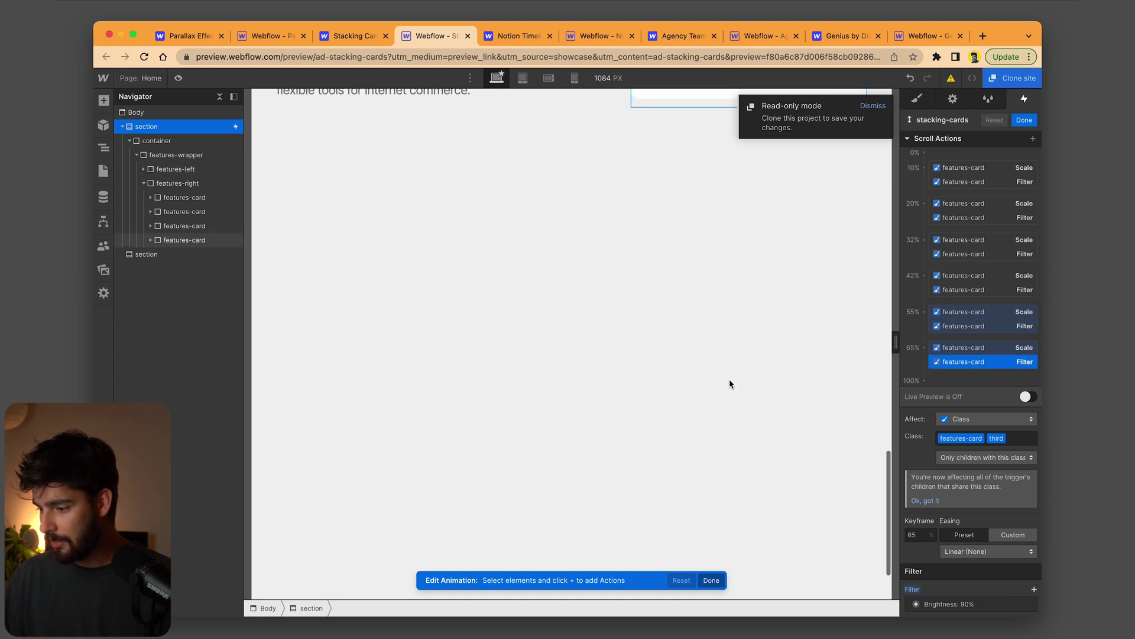
{"action": "scroll", "coordinate": [730, 381], "scroll_direction": "up", "scroll_amount": 5}
{"action": "scroll", "coordinate": [730, 384], "scroll_direction": "down", "scroll_amount": 3}
{"action": "scroll", "coordinate": [730, 384], "scroll_direction": "up", "scroll_amount": 5}
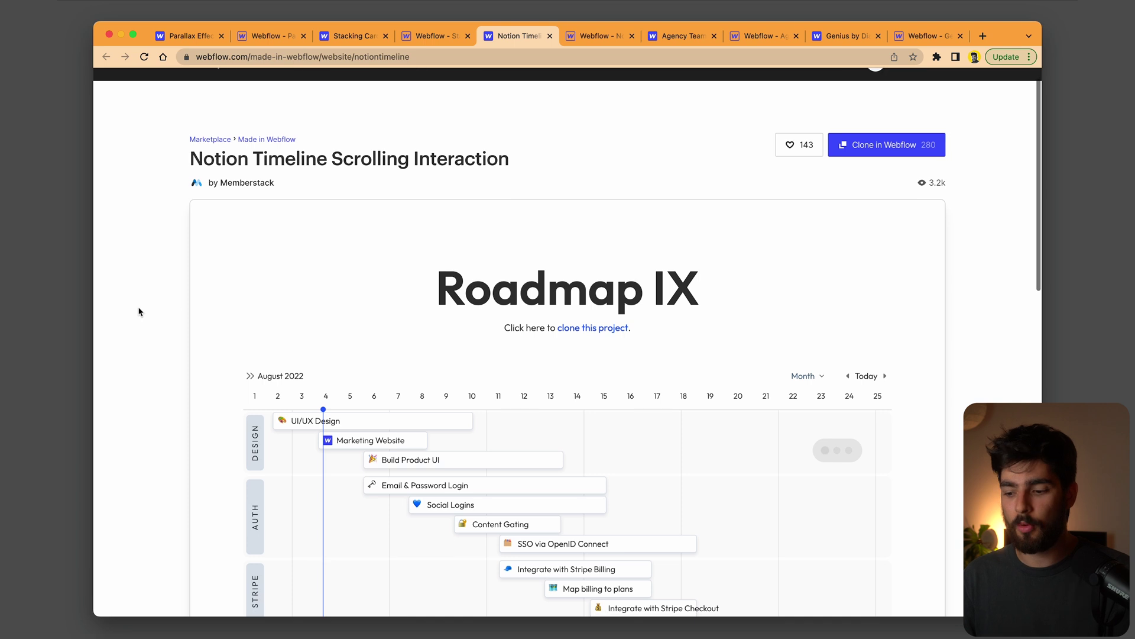
Scroll the Roadmap IX demo to watch the timeline animate, then switch to the Roadmap Designer tab.
{"action": "scroll", "coordinate": [140, 312], "scroll_direction": "down", "scroll_amount": 3}
{"action": "scroll", "coordinate": [471, 355], "scroll_direction": "down", "scroll_amount": 4}
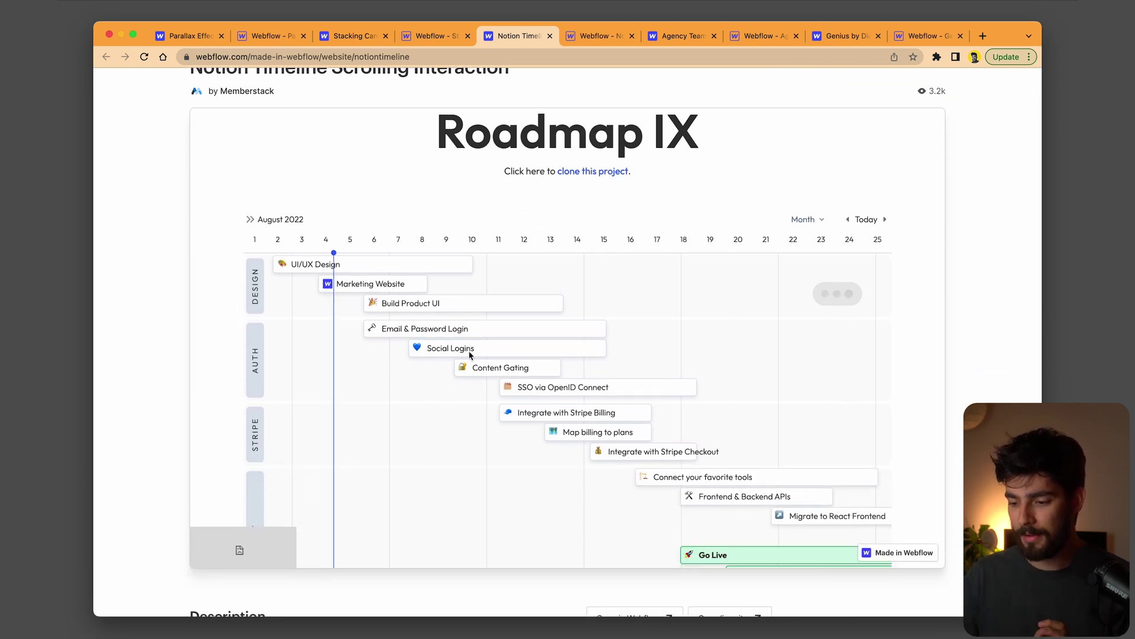
{"action": "scroll", "coordinate": [470, 355], "scroll_direction": "down", "scroll_amount": 5}
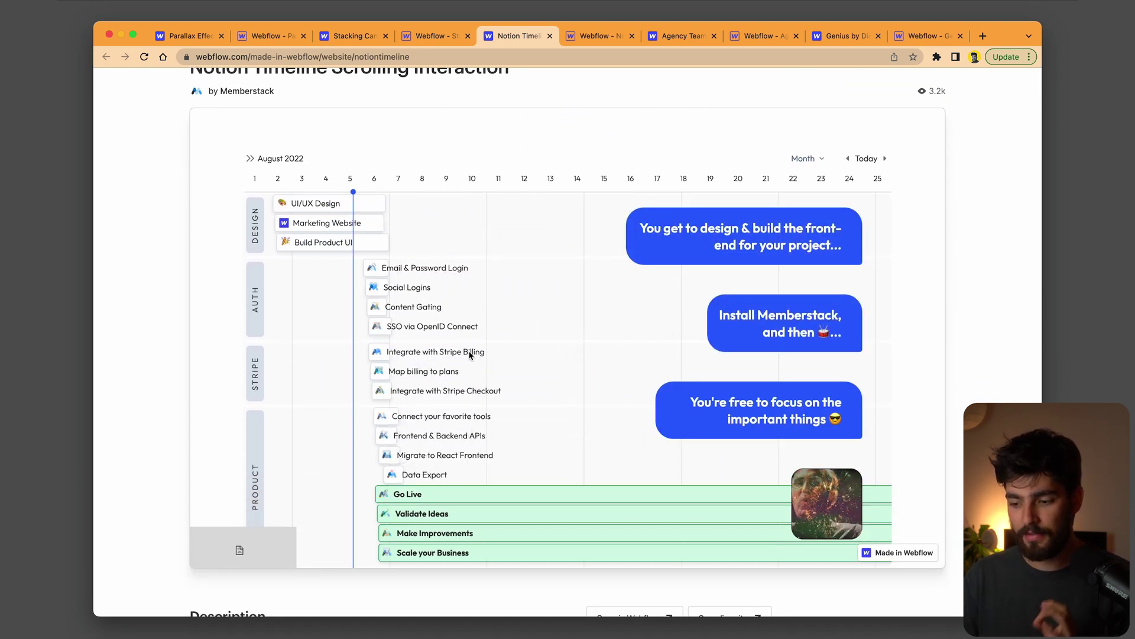
{"action": "scroll", "coordinate": [471, 355], "scroll_direction": "up", "scroll_amount": 3}
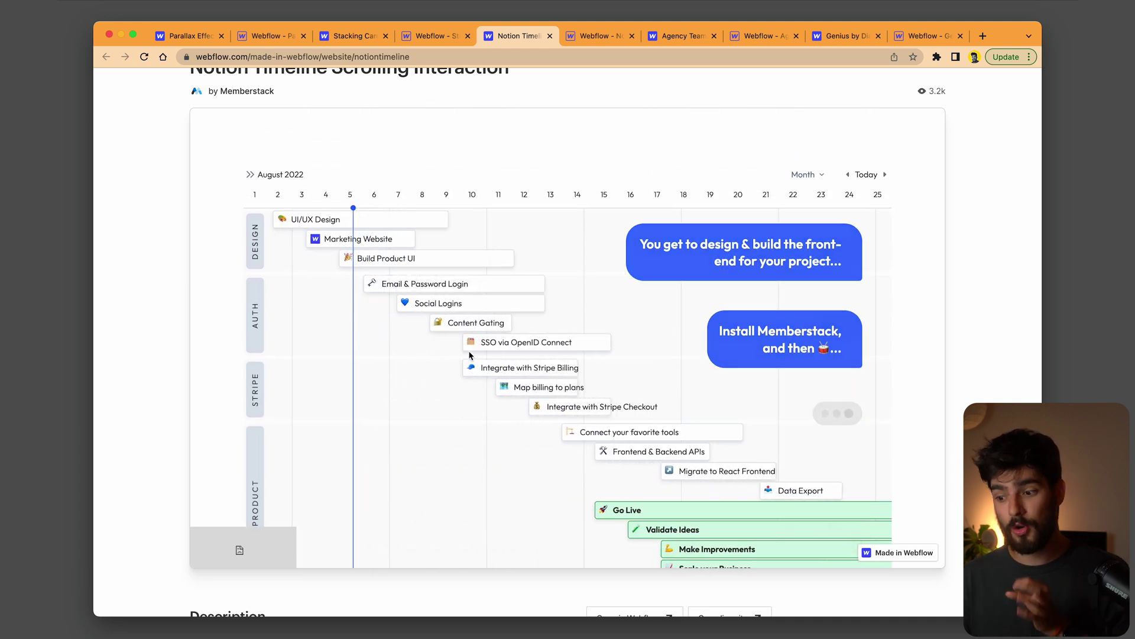
{"action": "scroll", "coordinate": [470, 354], "scroll_direction": "up", "scroll_amount": 4}
{"action": "scroll", "coordinate": [470, 355], "scroll_direction": "up", "scroll_amount": 3}
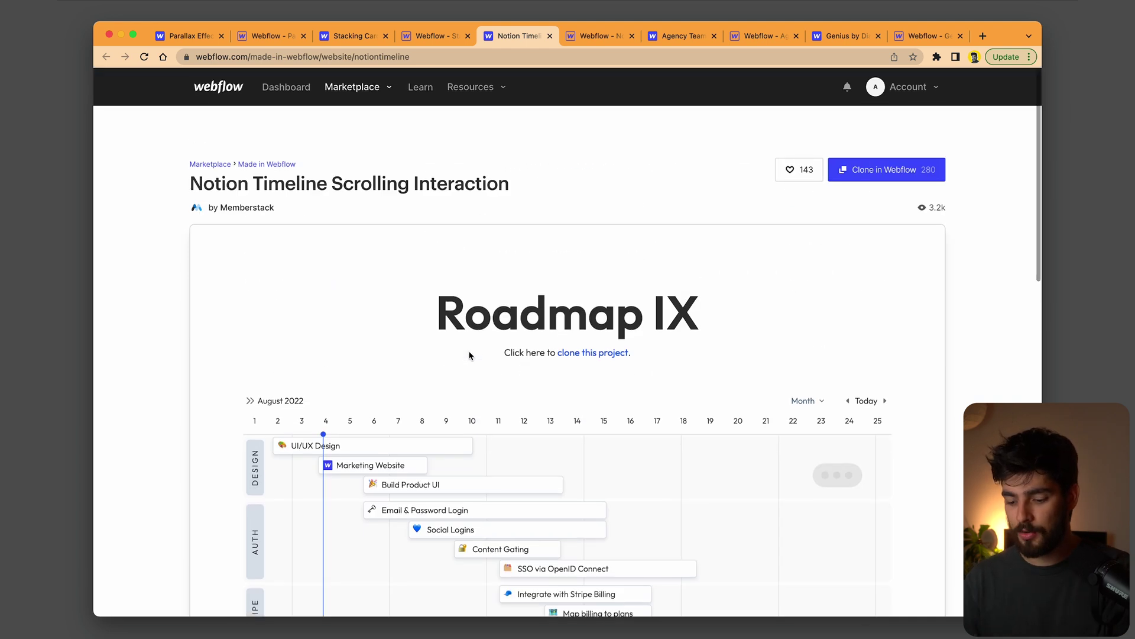
{"action": "key", "text": "ctrl+Tab"}
{"action": "scroll", "coordinate": [318, 250], "scroll_direction": "down", "scroll_amount": 3}
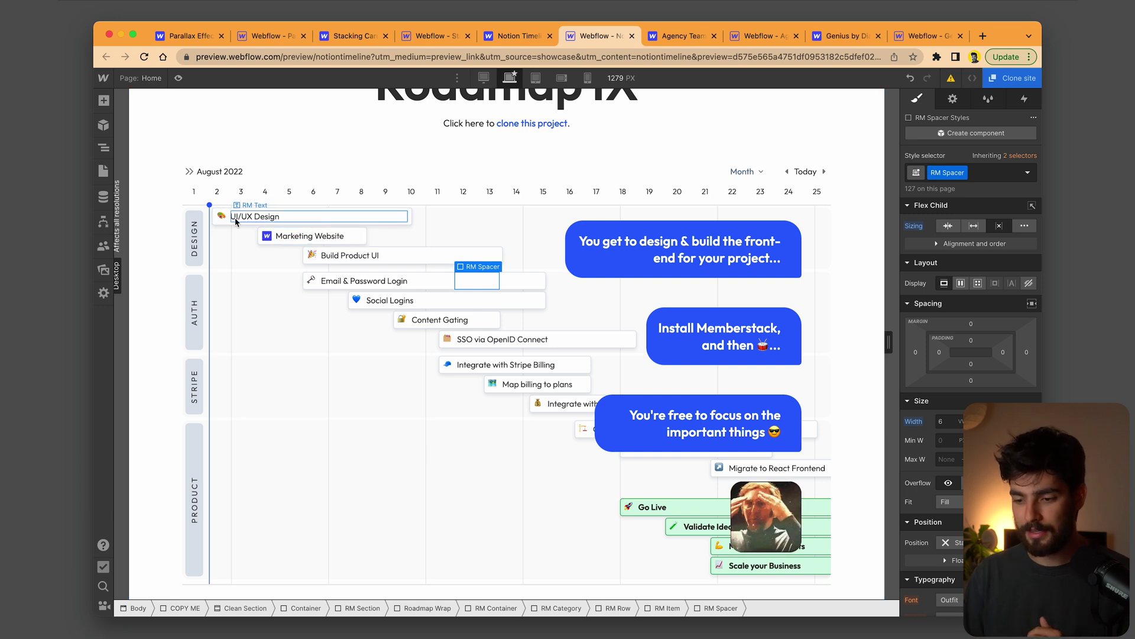
Select the UI/UX Design bar's emoji icon and turn on grayscale element outlines.
{"action": "left_click", "coordinate": [216, 216]}
{"action": "left_click", "coordinate": [105, 149]}
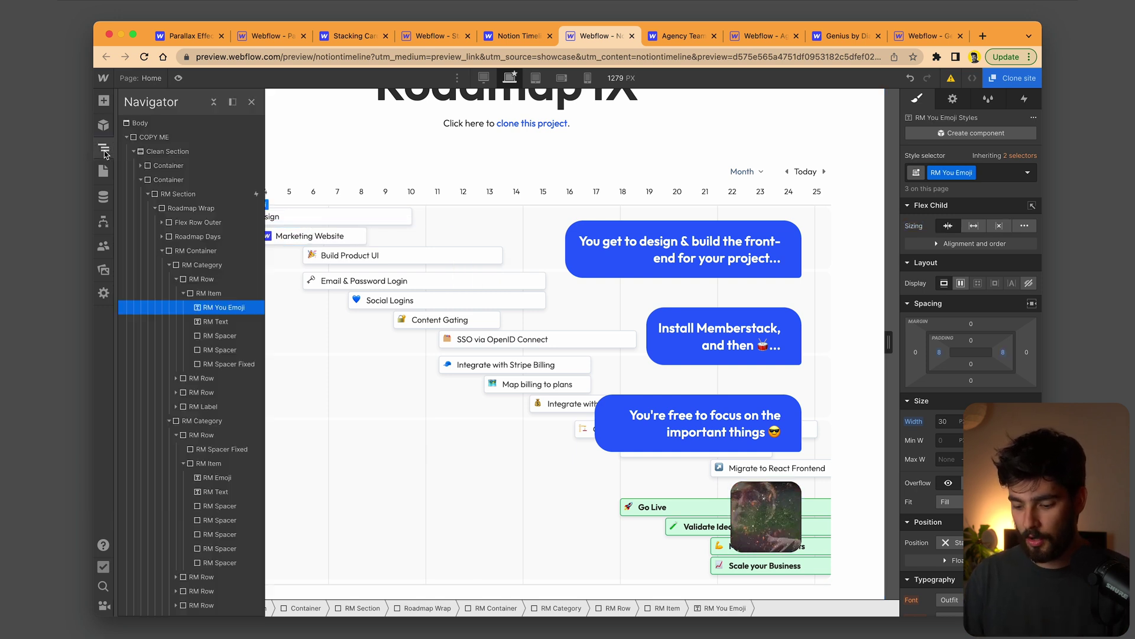
{"action": "key", "text": "super+shift+x"}
{"action": "left_click", "coordinate": [252, 103]}
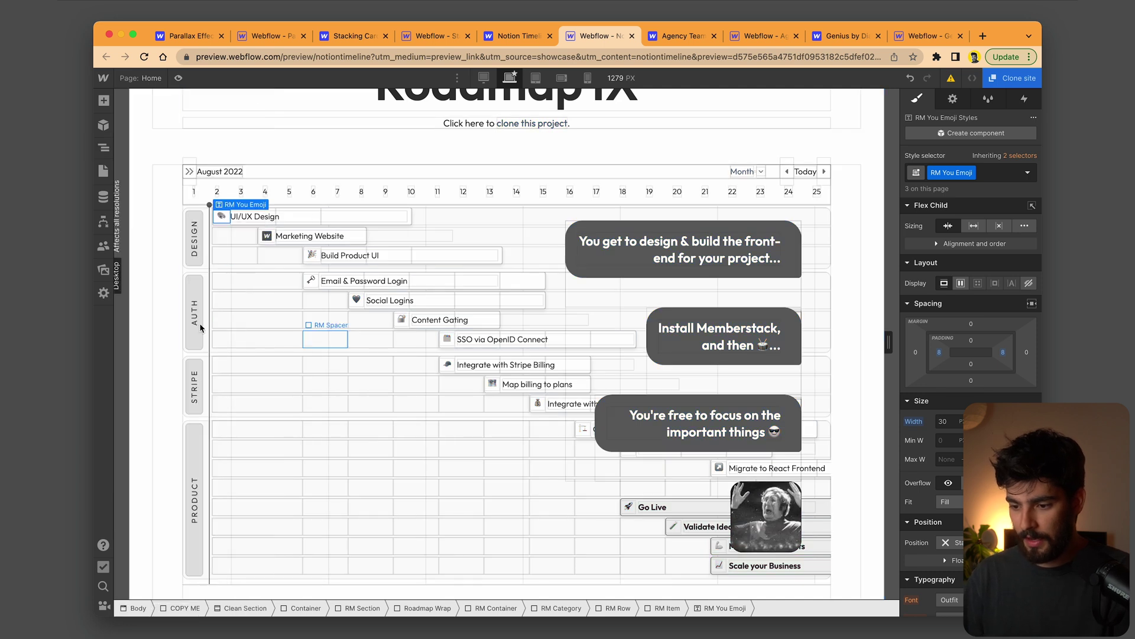
Dock the Navigator beside a 1011 px canvas with the UI/UX Design roadmap item selected.
{"action": "left_click", "coordinate": [413, 221]}
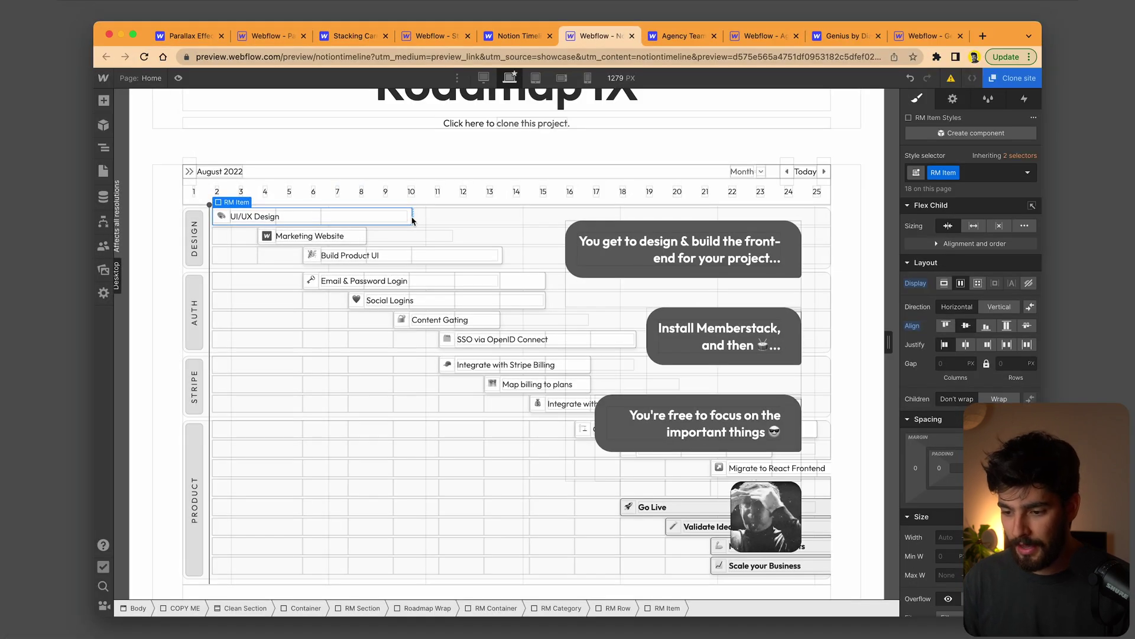
{"action": "left_click", "coordinate": [103, 146]}
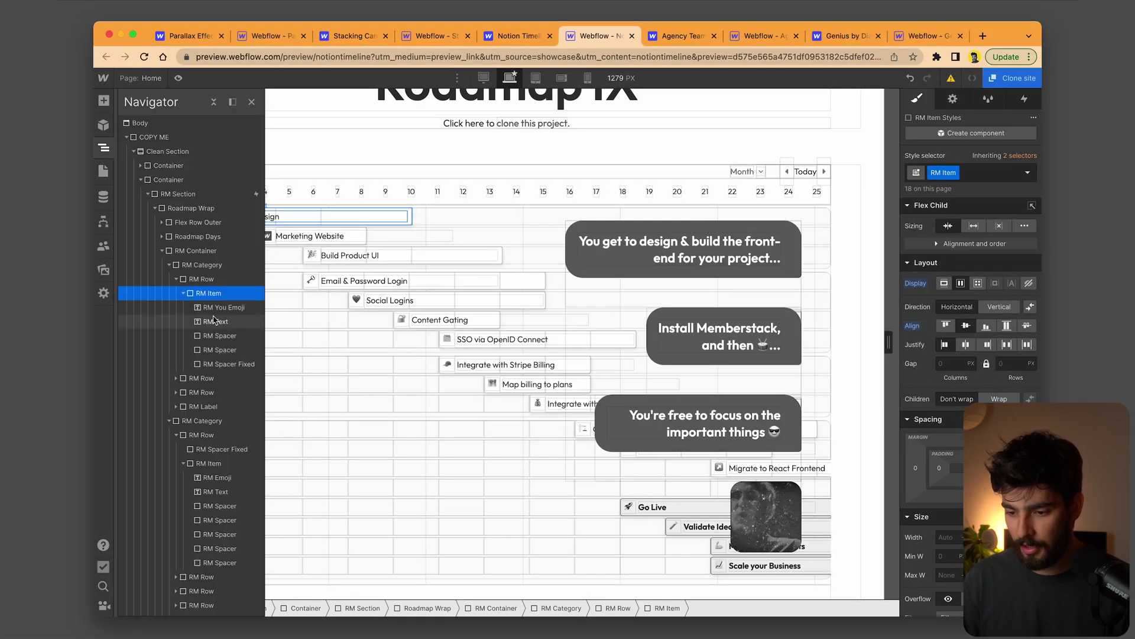
{"action": "left_click", "coordinate": [231, 102]}
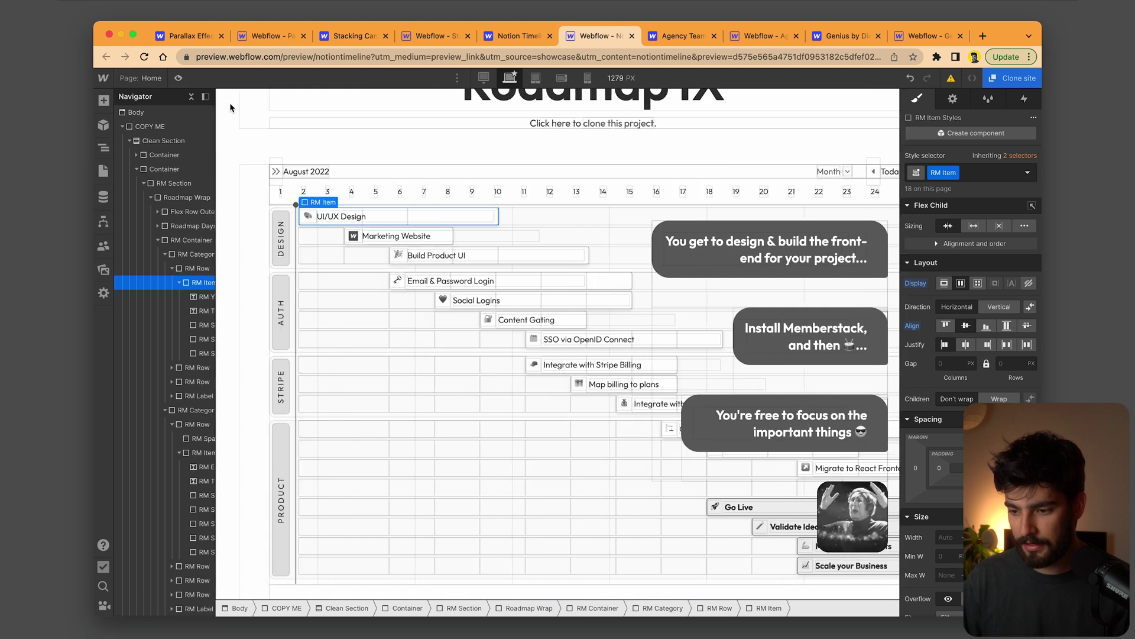
{"action": "left_click", "coordinate": [219, 276]}
{"action": "left_click_drag", "start_coordinate": [218, 276], "coordinate": [296, 272]}
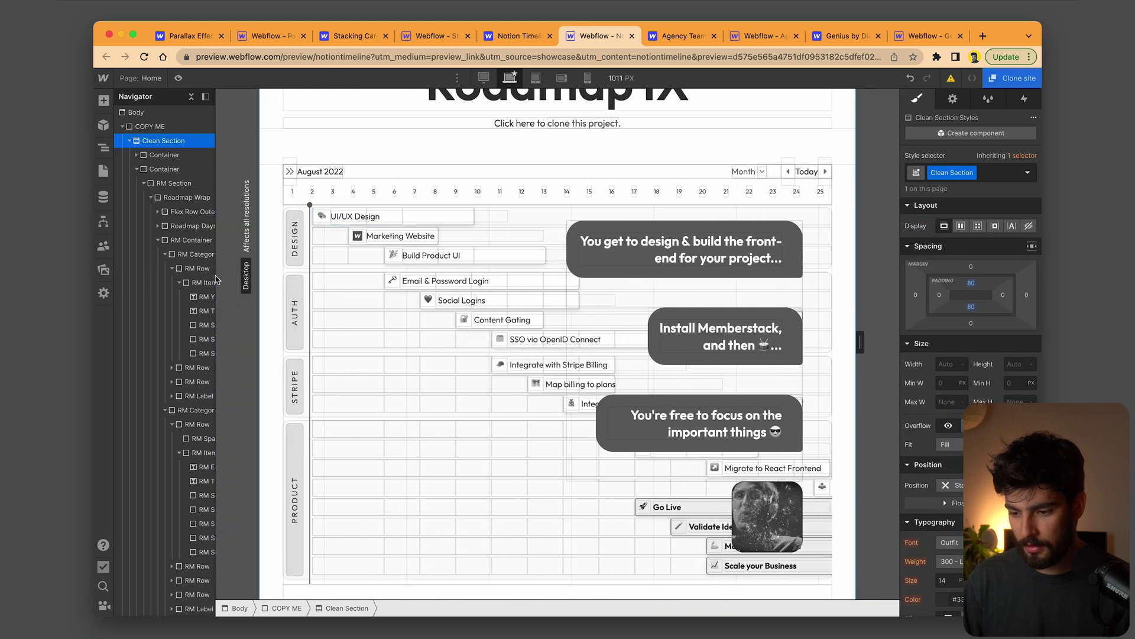
{"action": "left_click_drag", "start_coordinate": [216, 279], "coordinate": [288, 284]}
Step through the roadmap item's RM You Emoji, RM Text, RM Spacers and RM Spacer Fixed.
{"action": "left_click", "coordinate": [204, 325]}
{"action": "left_click", "coordinate": [207, 298]}
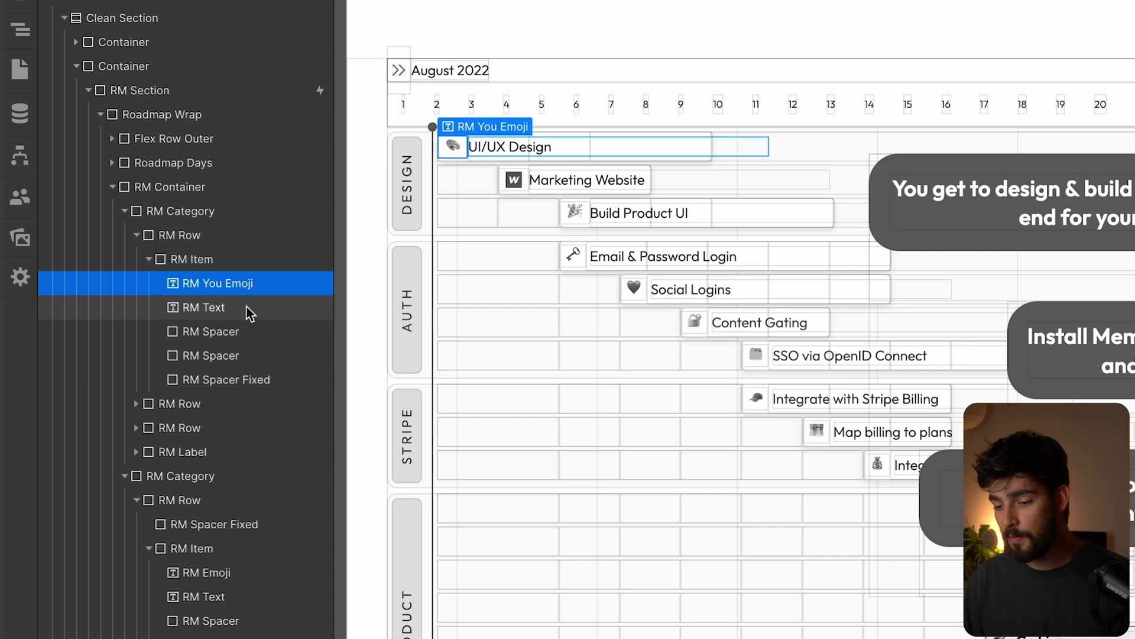
{"action": "left_click", "coordinate": [251, 312]}
{"action": "left_click", "coordinate": [260, 335]}
{"action": "left_click", "coordinate": [249, 353]}
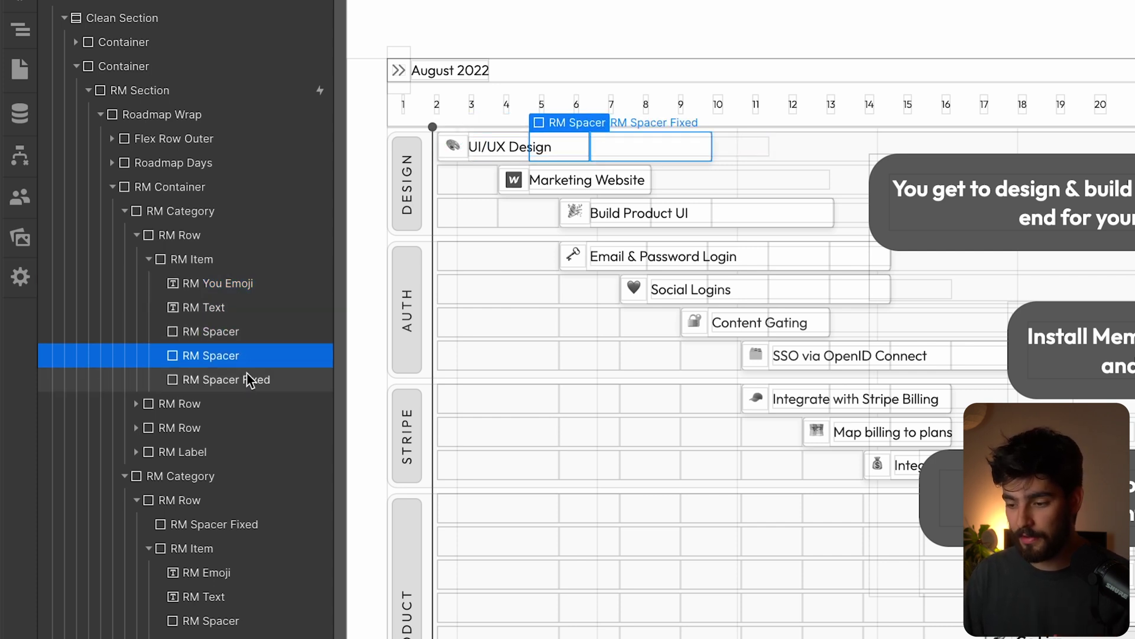
{"action": "left_click", "coordinate": [246, 382]}
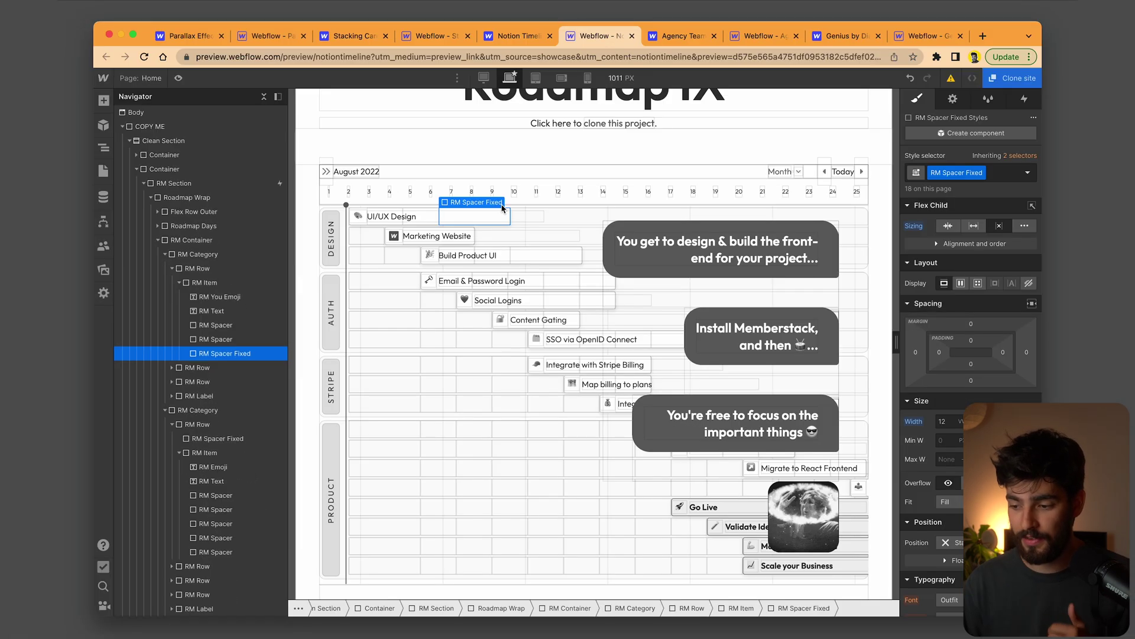
Preview the roadmap page, then select the UI/UX Design text element.
{"action": "key", "text": "super+shift+p"}
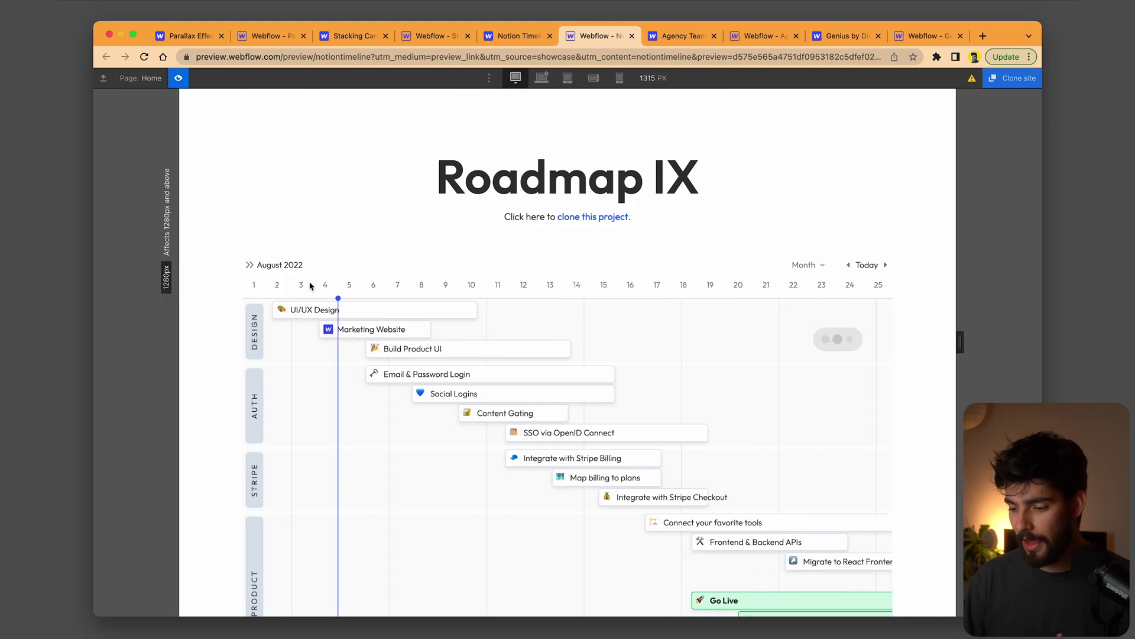
{"action": "scroll", "coordinate": [314, 283], "scroll_direction": "down", "scroll_amount": 3}
{"action": "scroll", "coordinate": [497, 283], "scroll_direction": "up", "scroll_amount": 3}
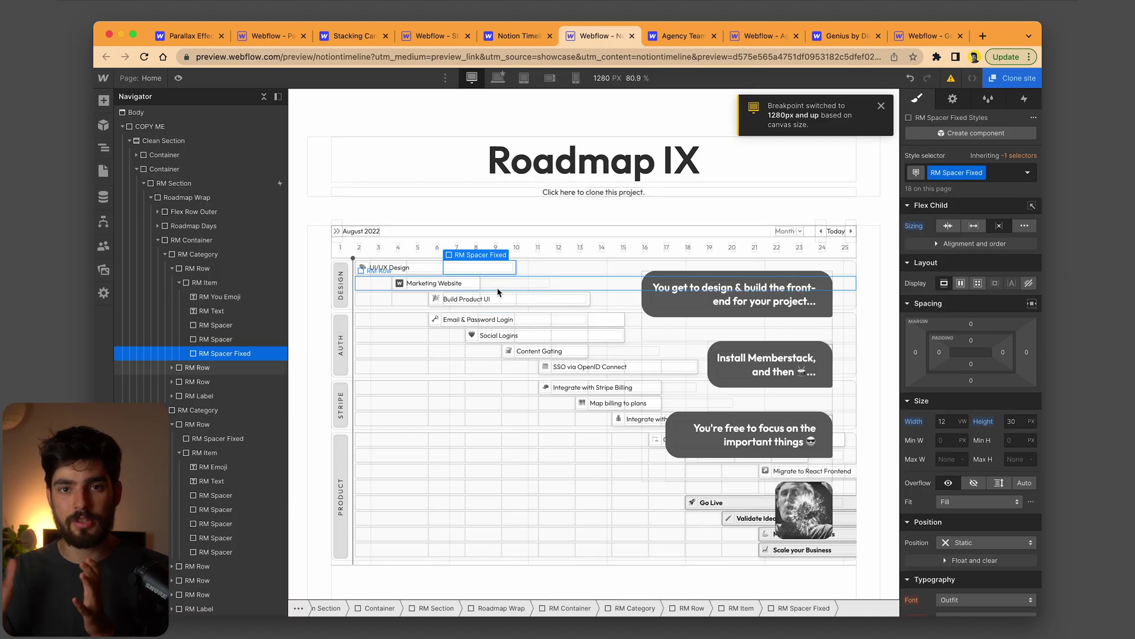
{"action": "left_click", "coordinate": [434, 271]}
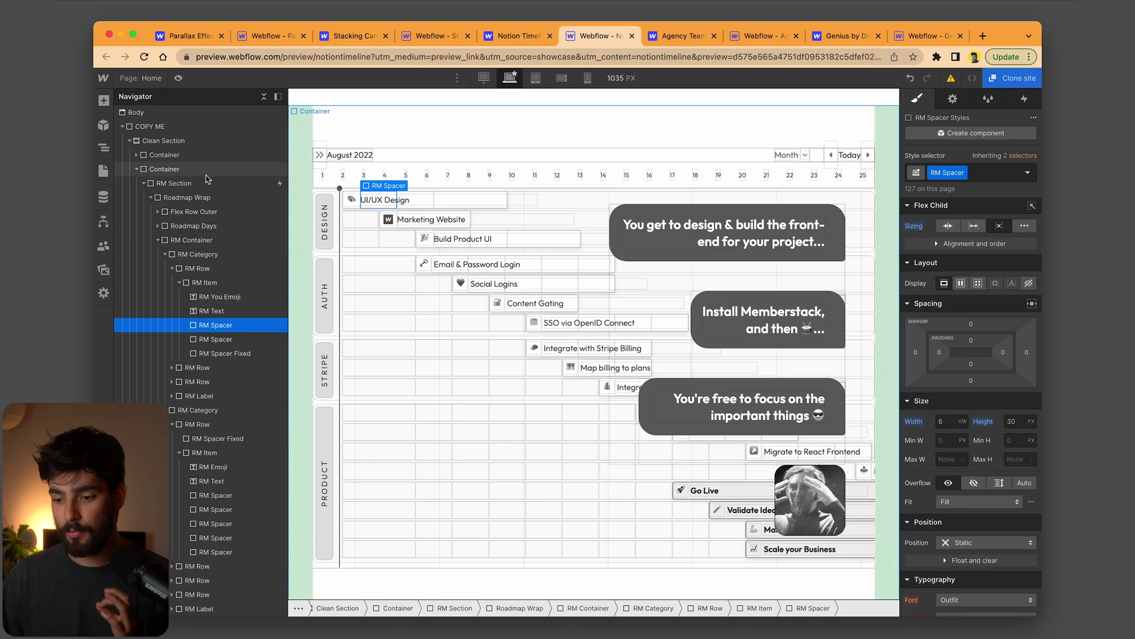
Open the RM Section's Roadmap scroll animation and inspect RM Spacer width going from 6 VW to 0 VW.
{"action": "left_click", "coordinate": [208, 184]}
{"action": "left_click", "coordinate": [1024, 101]}
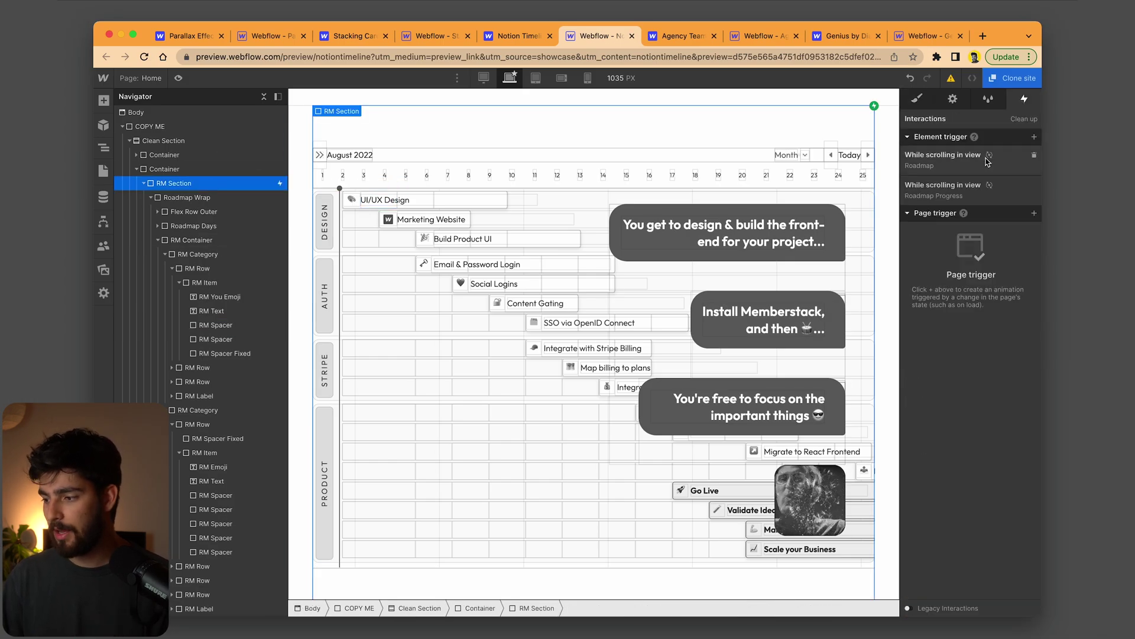
{"action": "left_click", "coordinate": [987, 160]}
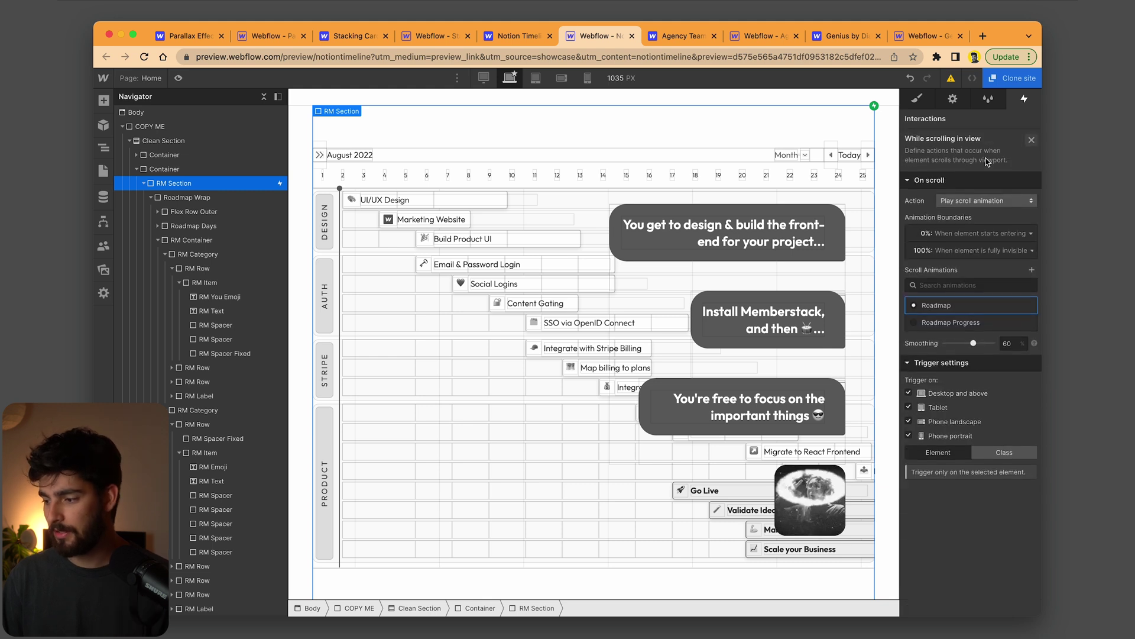
{"action": "left_click", "coordinate": [1013, 305]}
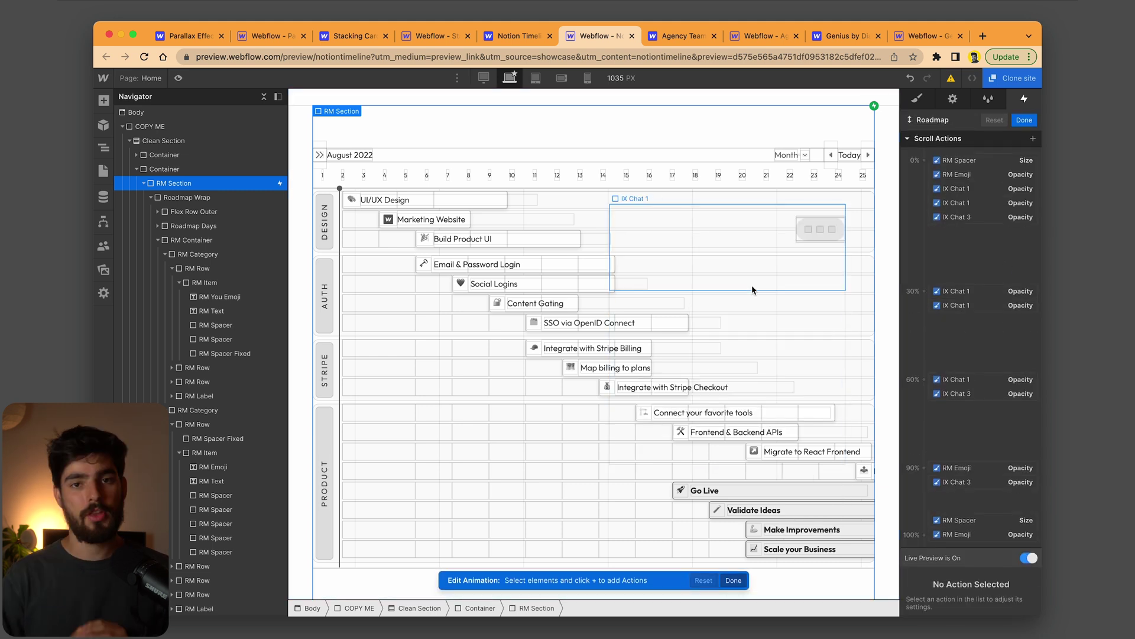
{"action": "scroll", "coordinate": [461, 323], "scroll_direction": "down", "scroll_amount": 5}
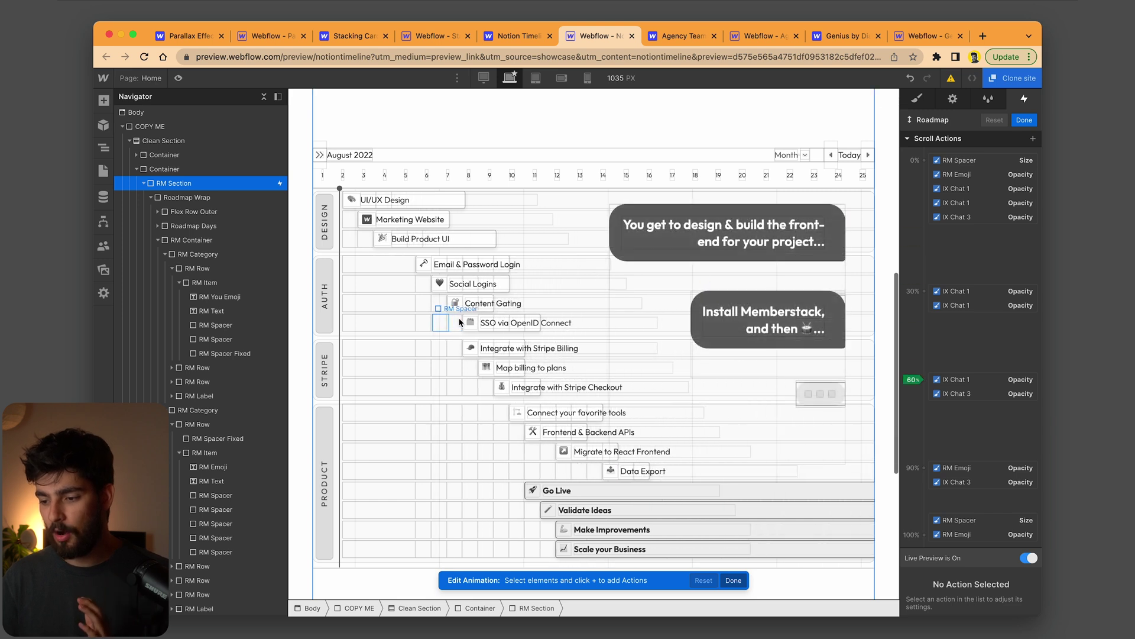
{"action": "scroll", "coordinate": [461, 323], "scroll_direction": "up", "scroll_amount": 5}
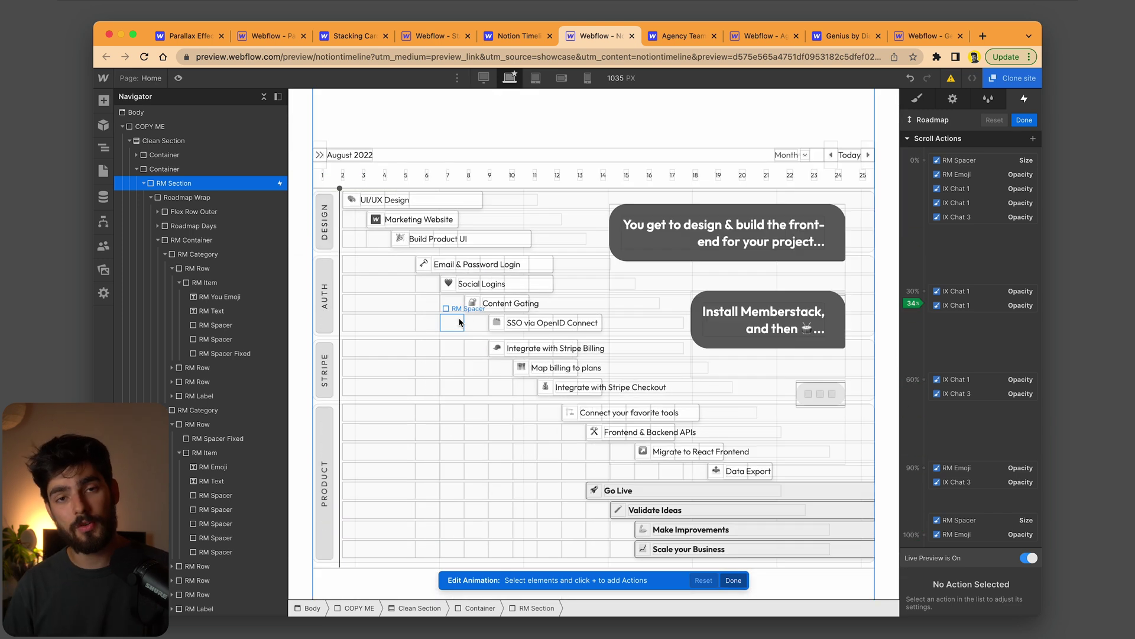
{"action": "left_click", "coordinate": [473, 304]}
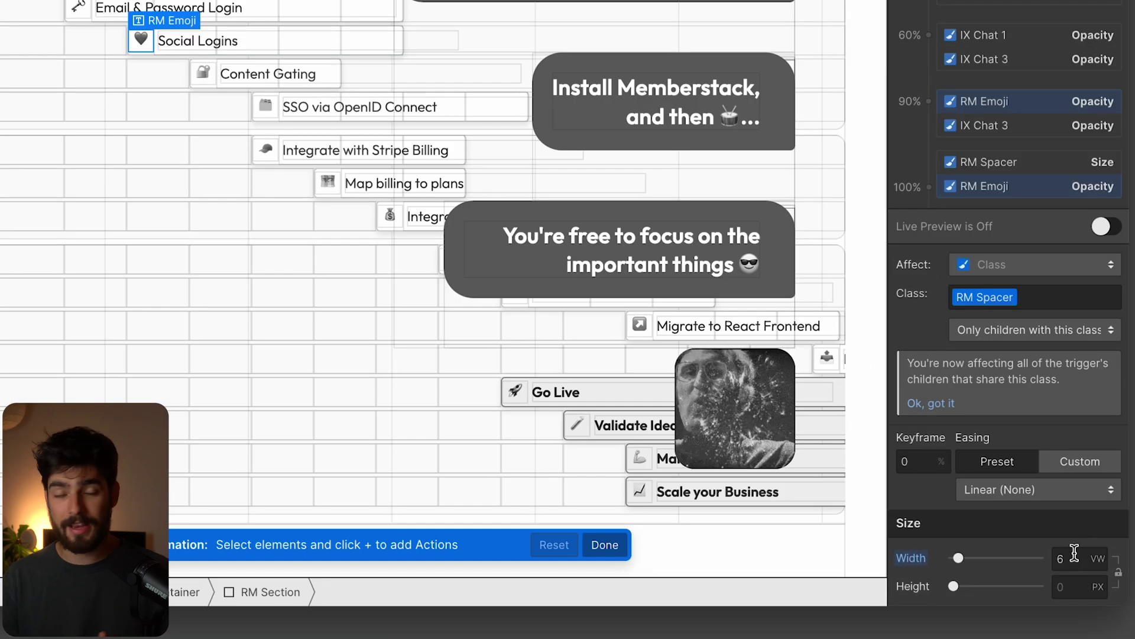
{"action": "left_click", "coordinate": [1017, 165]}
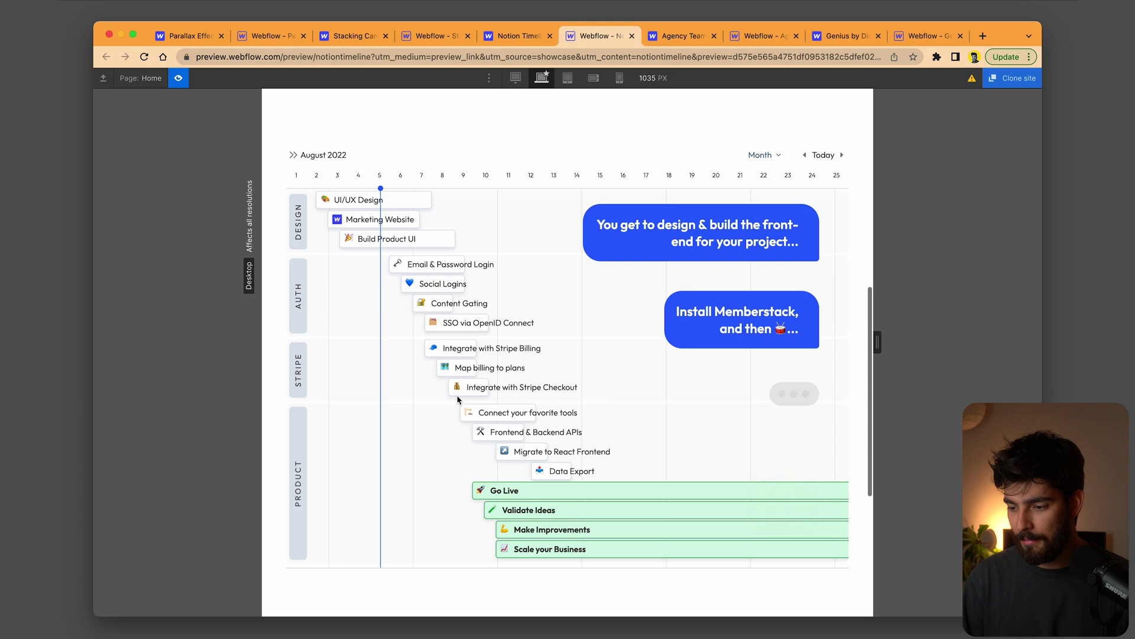
Scroll the preview up and down to watch the roadmap bars and chat bubbles animate.
{"action": "scroll", "coordinate": [457, 396], "scroll_direction": "up", "scroll_amount": 2}
{"action": "scroll", "coordinate": [457, 396], "scroll_direction": "down", "scroll_amount": 2}
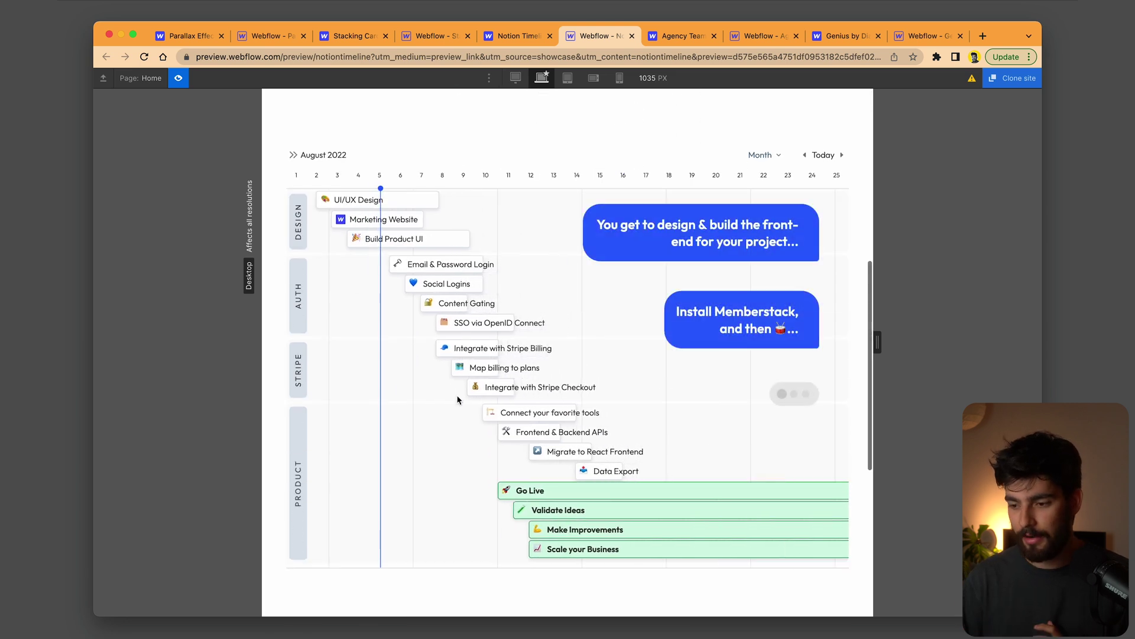
{"action": "scroll", "coordinate": [522, 215], "scroll_direction": "up", "scroll_amount": 2}
{"action": "scroll", "coordinate": [523, 215], "scroll_direction": "down", "scroll_amount": 2}
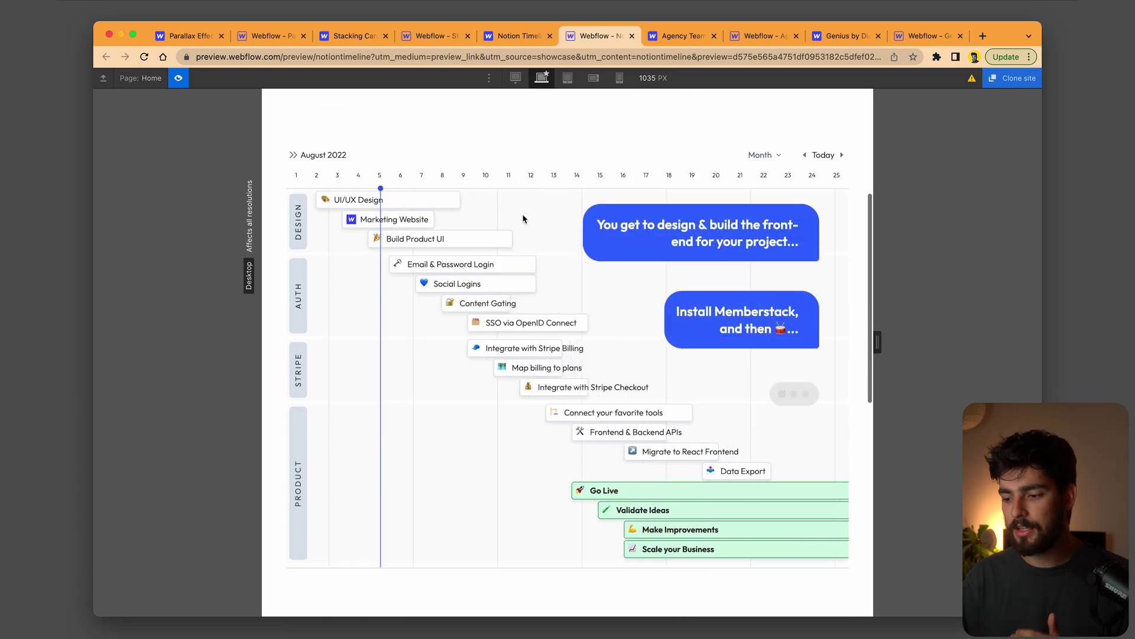
{"action": "scroll", "coordinate": [523, 215], "scroll_direction": "down", "scroll_amount": 1}
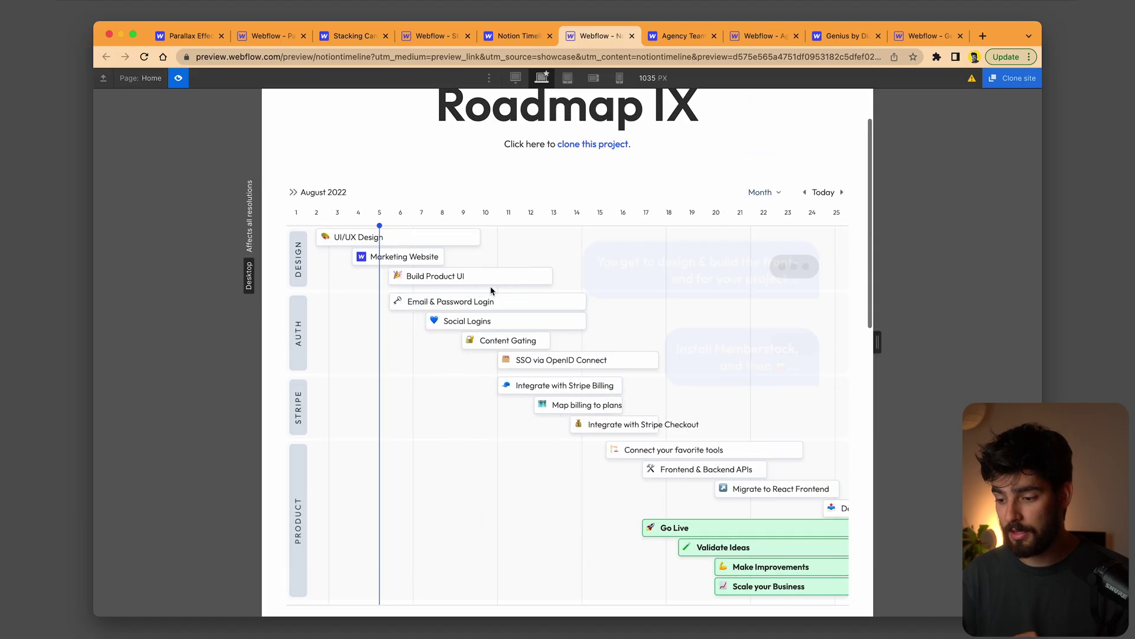
{"action": "scroll", "coordinate": [508, 305], "scroll_direction": "up", "scroll_amount": 2}
{"action": "scroll", "coordinate": [513, 354], "scroll_direction": "down", "scroll_amount": 2}
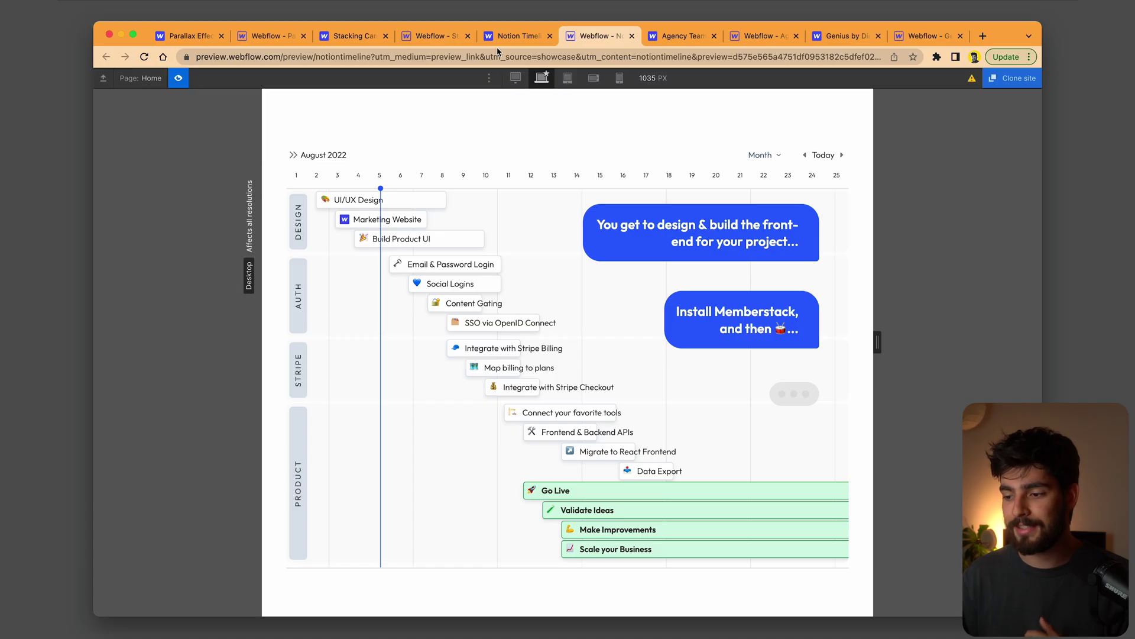
{"action": "scroll", "coordinate": [514, 297], "scroll_direction": "down", "scroll_amount": 5}
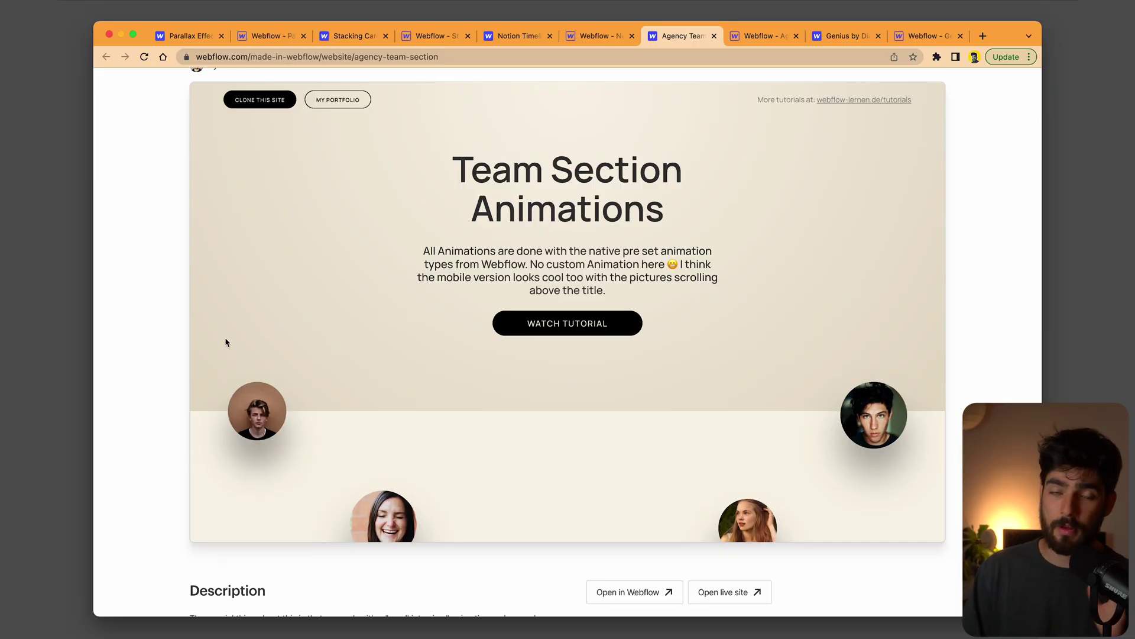
Scroll the Agency Team demo to watch the photo bubbles around OUR TEAM and AGENCY SNAPSHOTS.
{"action": "scroll", "coordinate": [225, 338], "scroll_direction": "up", "scroll_amount": 1}
{"action": "scroll", "coordinate": [219, 343], "scroll_direction": "down", "scroll_amount": 3}
{"action": "scroll", "coordinate": [220, 347], "scroll_direction": "down", "scroll_amount": 3}
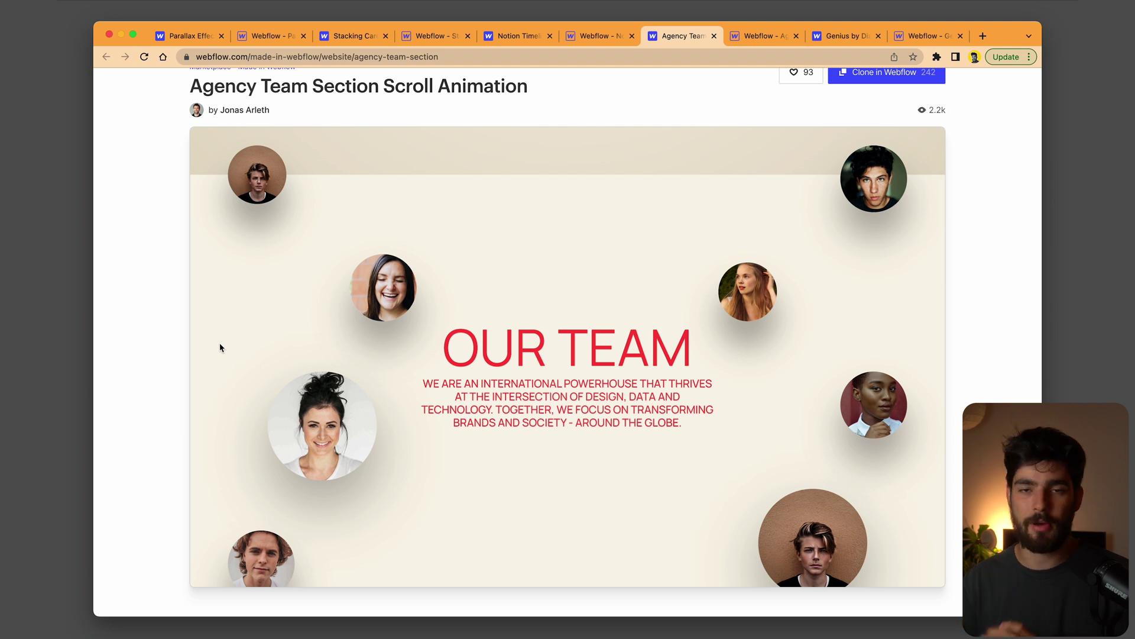
{"action": "scroll", "coordinate": [220, 347], "scroll_direction": "up", "scroll_amount": 5}
{"action": "scroll", "coordinate": [220, 347], "scroll_direction": "down", "scroll_amount": 5}
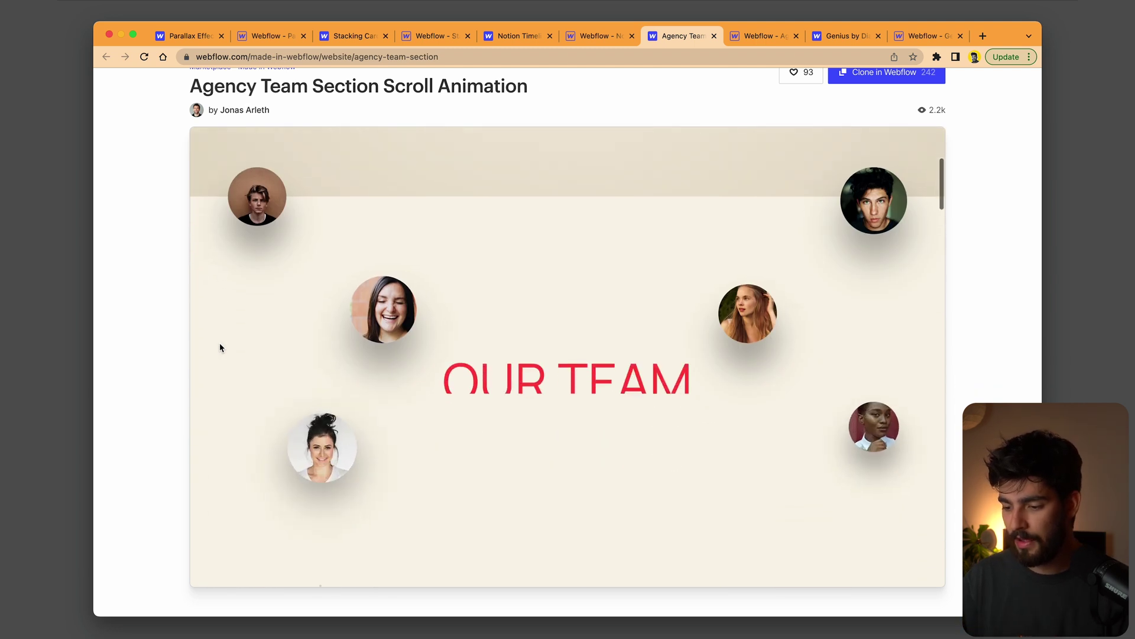
{"action": "scroll", "coordinate": [220, 347], "scroll_direction": "down", "scroll_amount": 5}
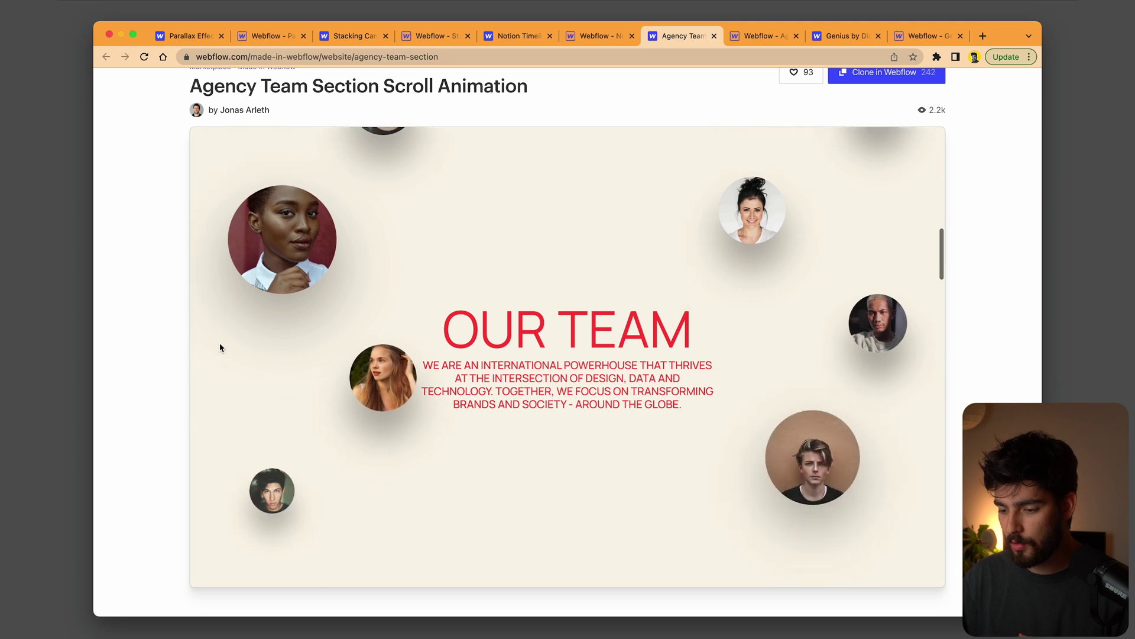
{"action": "scroll", "coordinate": [220, 347], "scroll_direction": "down", "scroll_amount": 5}
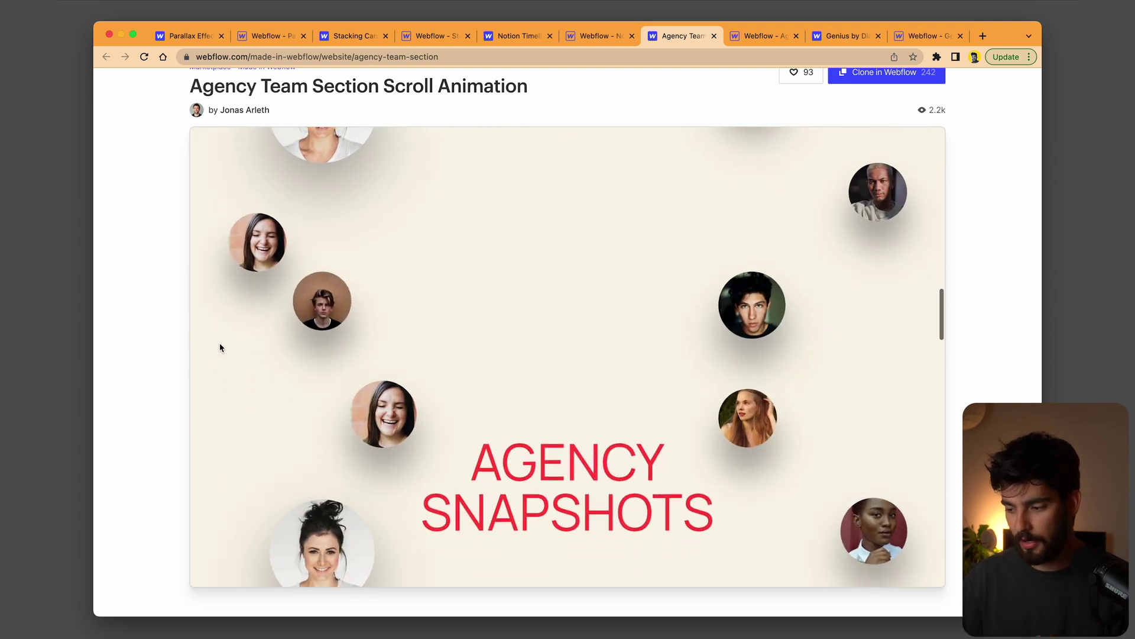
{"action": "scroll", "coordinate": [220, 348], "scroll_direction": "down", "scroll_amount": 5}
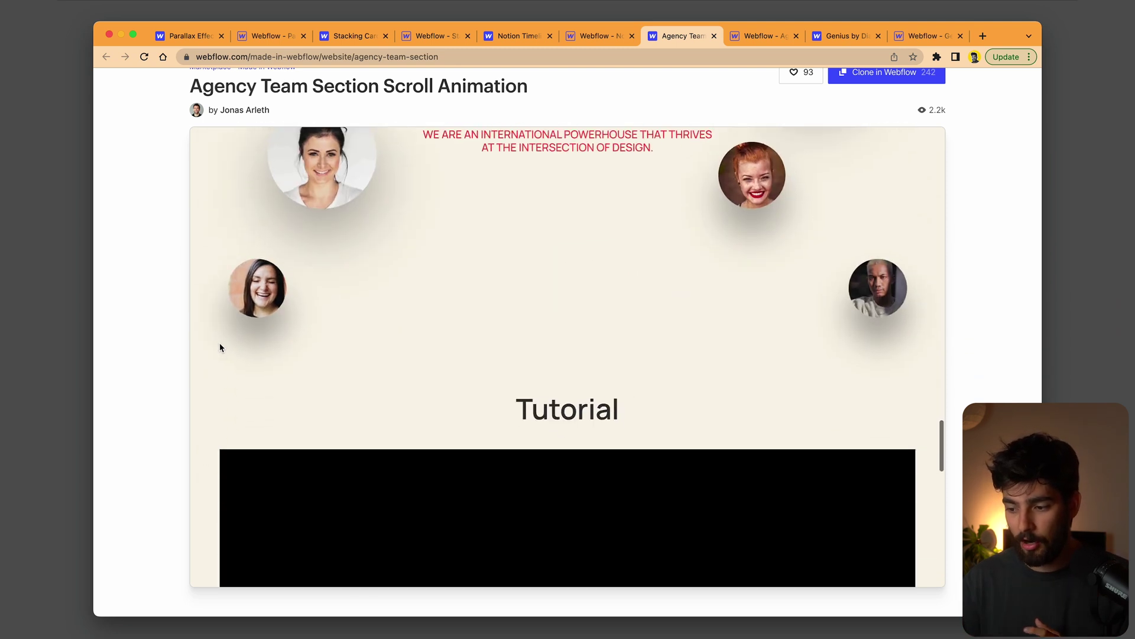
{"action": "scroll", "coordinate": [220, 348], "scroll_direction": "up", "scroll_amount": 2}
{"action": "scroll", "coordinate": [220, 347], "scroll_direction": "up", "scroll_amount": 4}
{"action": "scroll", "coordinate": [219, 347], "scroll_direction": "down", "scroll_amount": 2}
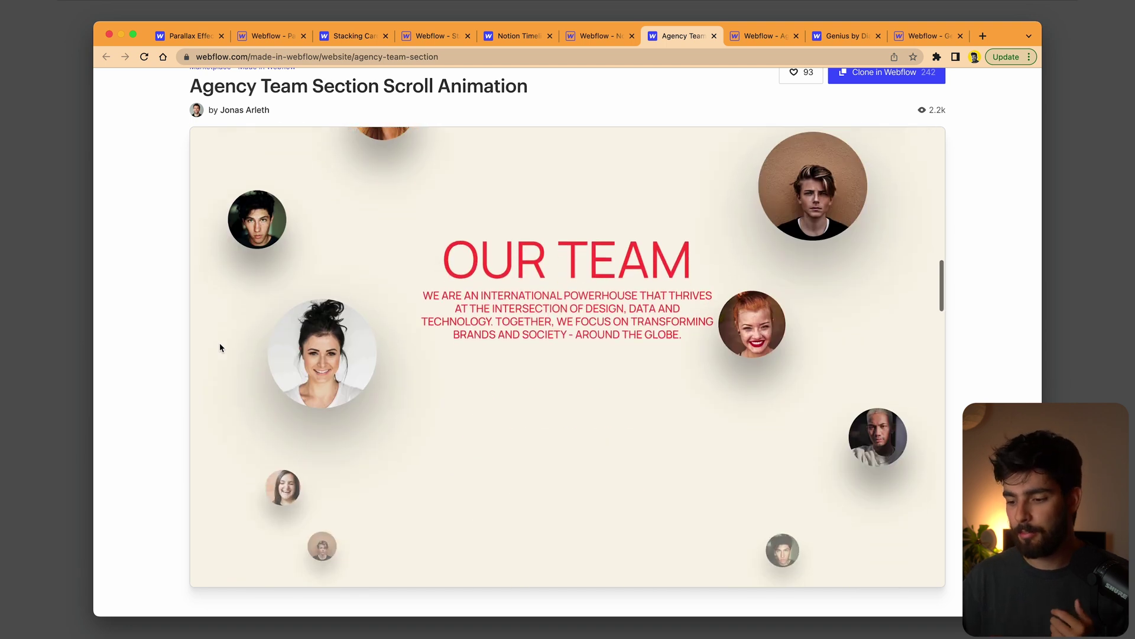
{"action": "scroll", "coordinate": [219, 347], "scroll_direction": "down", "scroll_amount": 3}
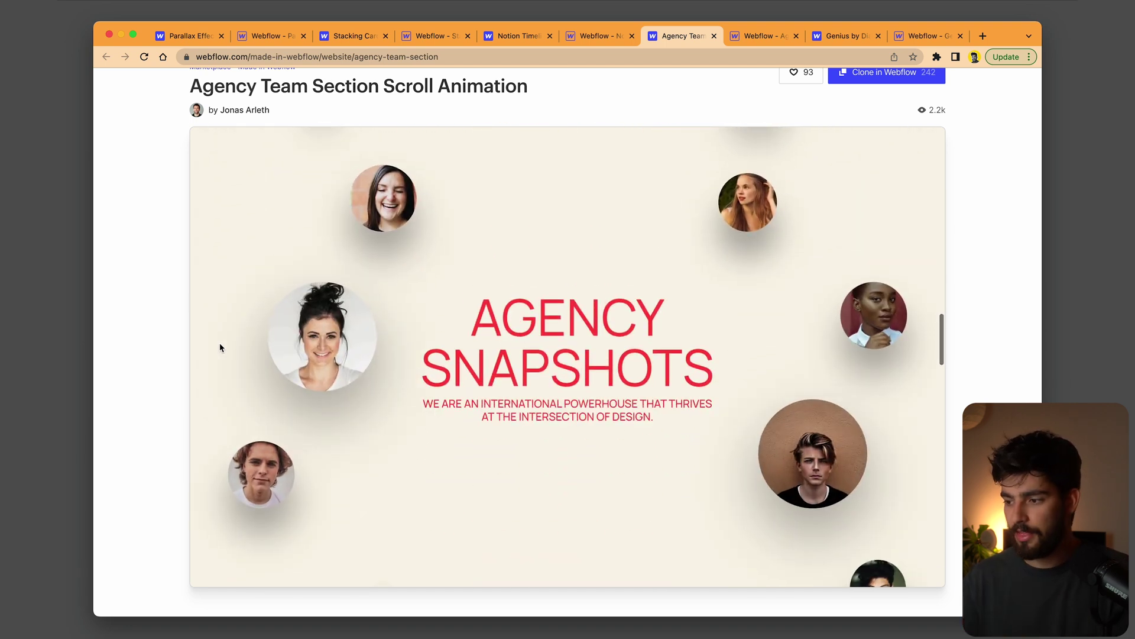
Switch to the Agency Team project's read-only Designer tab.
{"action": "key", "text": "ctrl+Tab"}
{"action": "scroll", "coordinate": [426, 299], "scroll_direction": "up", "scroll_amount": 5}
{"action": "scroll", "coordinate": [425, 299], "scroll_direction": "down", "scroll_amount": 6}
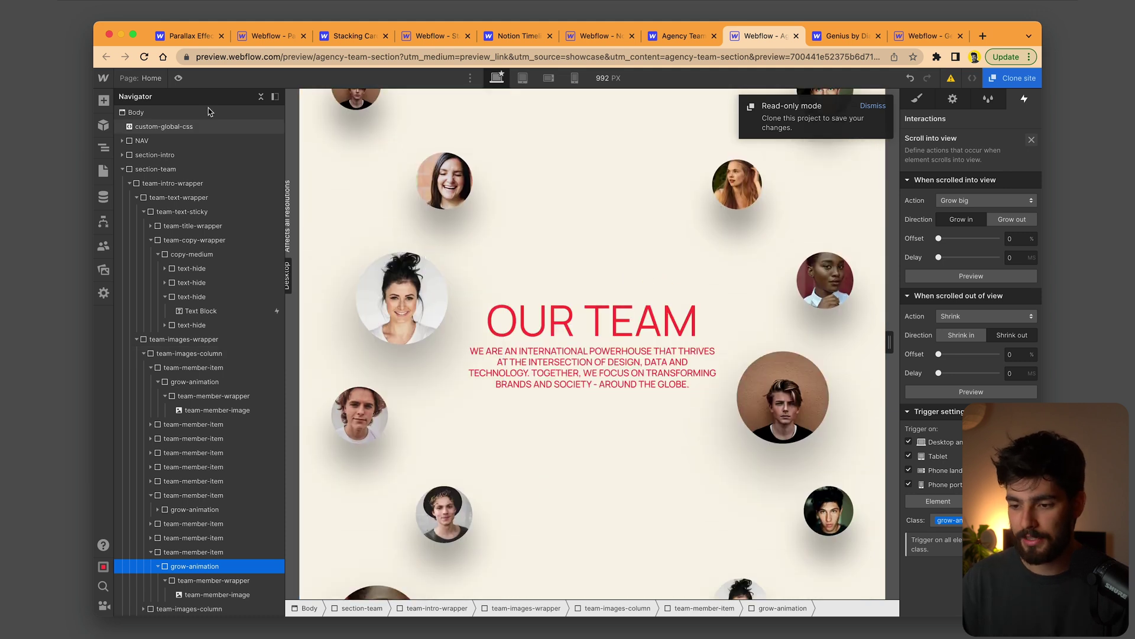
Preview the page and scroll to play the team photos' grow-in and shrink-out animation.
{"action": "left_click", "coordinate": [178, 79]}
{"action": "scroll", "coordinate": [389, 399], "scroll_direction": "up", "scroll_amount": 5}
{"action": "scroll", "coordinate": [389, 399], "scroll_direction": "down", "scroll_amount": 6}
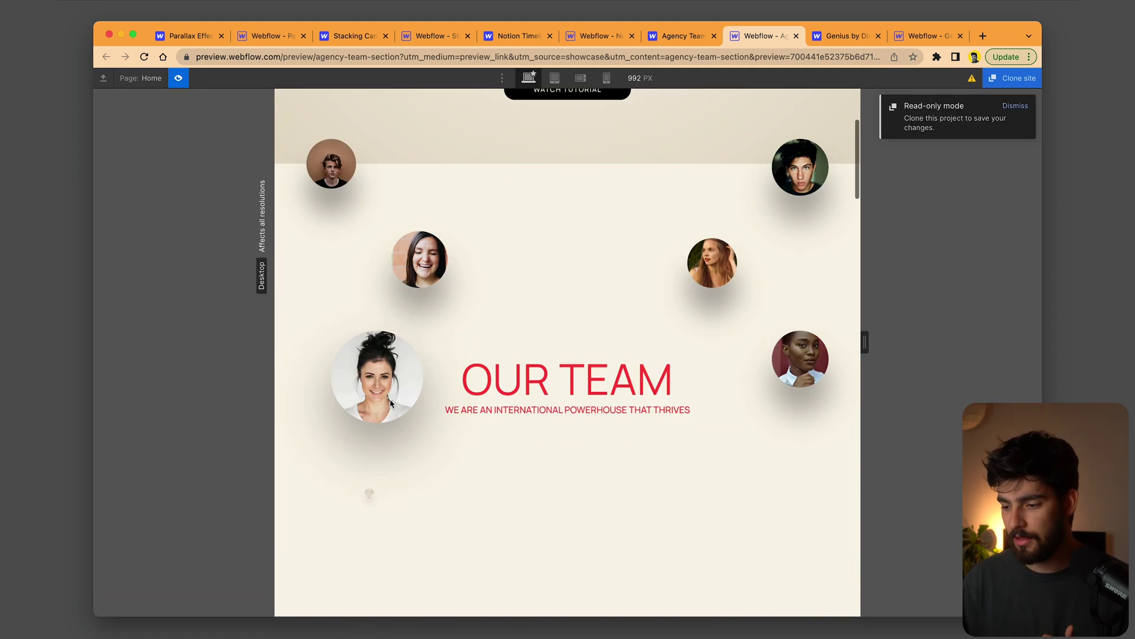
{"action": "scroll", "coordinate": [389, 399], "scroll_direction": "up", "scroll_amount": 5}
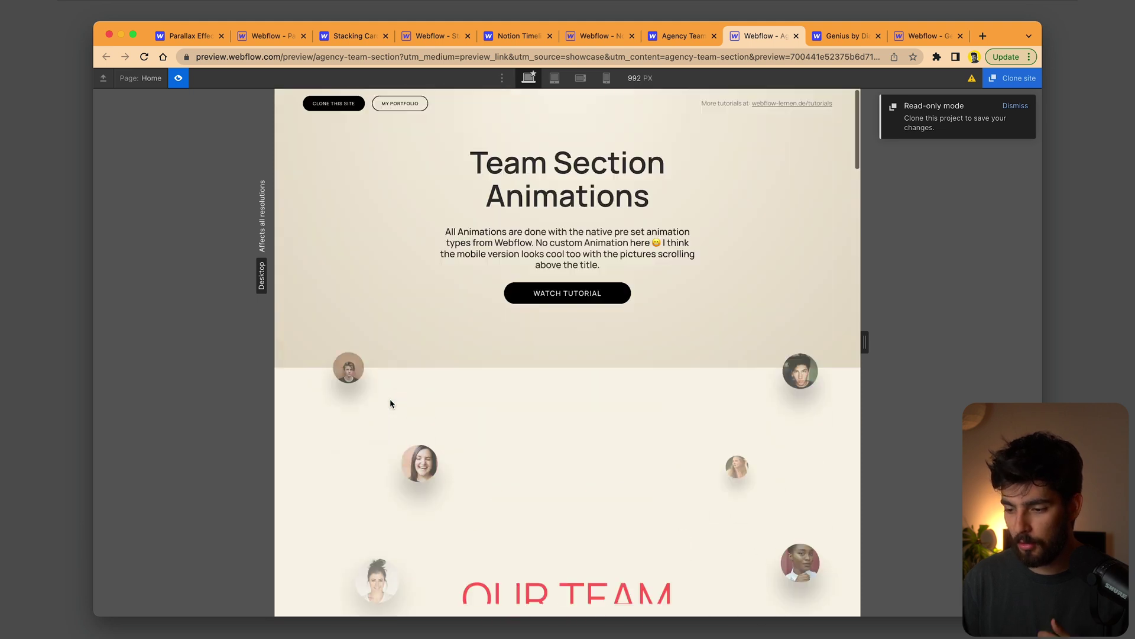
{"action": "left_click", "coordinate": [178, 78]}
Scroll the editor canvas past OUR TEAM to the grow-animation photo elements.
{"action": "scroll", "coordinate": [461, 400], "scroll_direction": "down", "scroll_amount": 5}
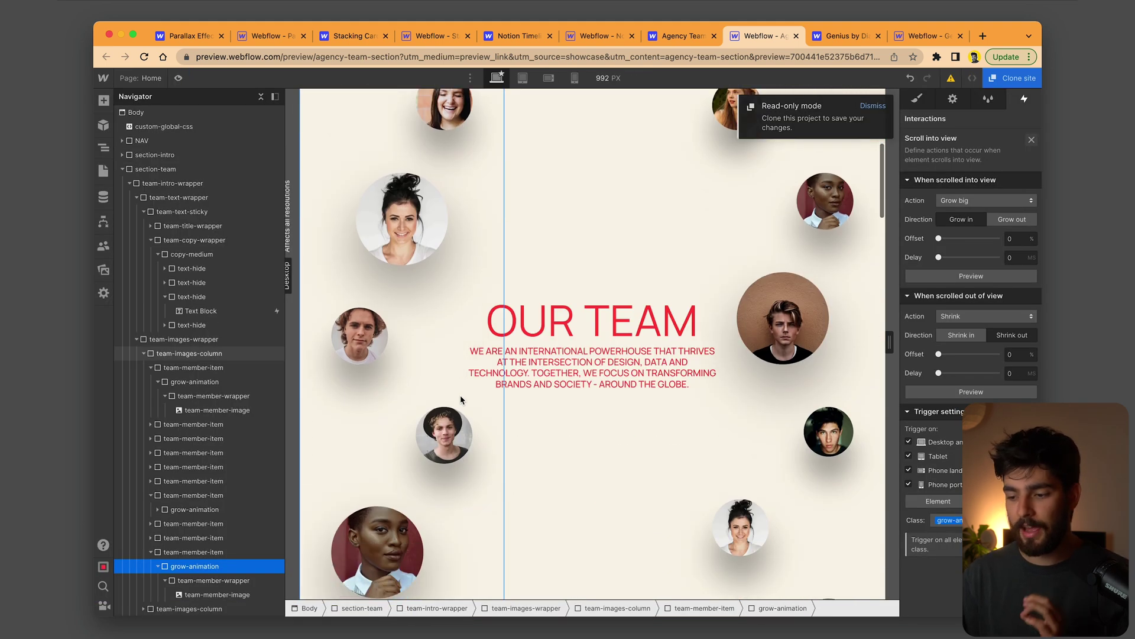
{"action": "scroll", "coordinate": [461, 400], "scroll_direction": "down", "scroll_amount": 2}
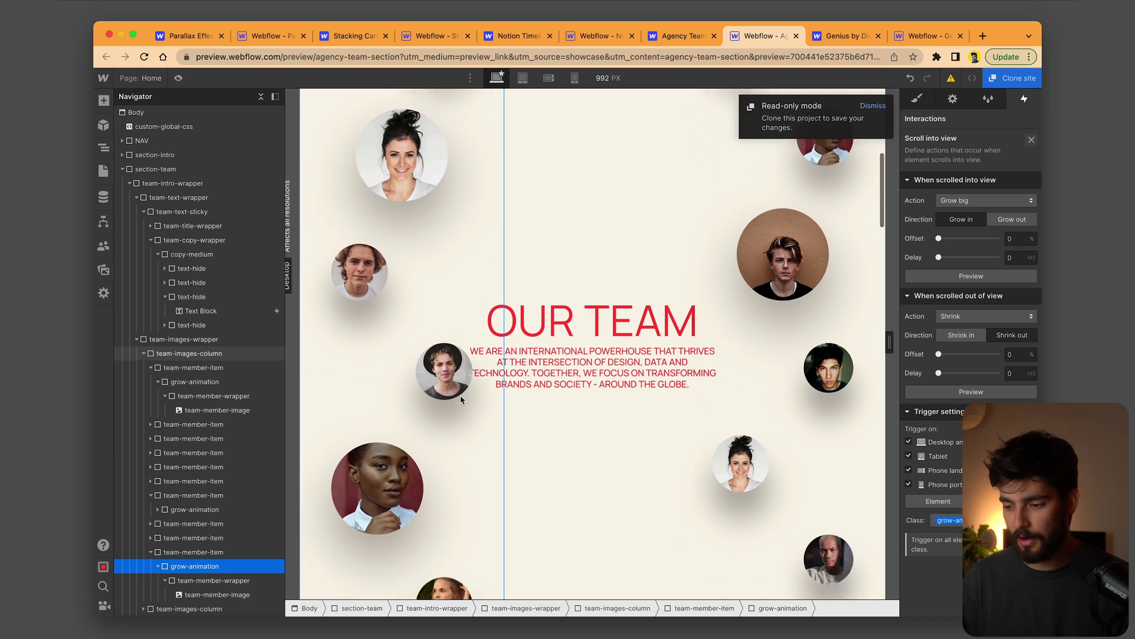
{"action": "scroll", "coordinate": [540, 365], "scroll_direction": "down", "scroll_amount": 10}
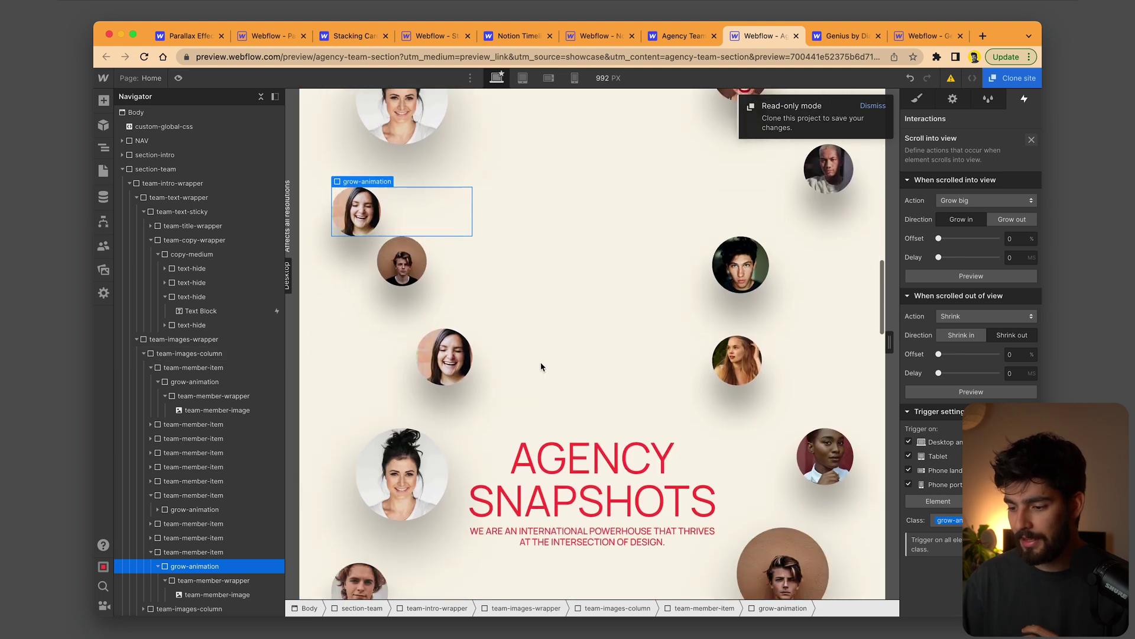
{"action": "scroll", "coordinate": [541, 365], "scroll_direction": "up", "scroll_amount": 5}
{"action": "scroll", "coordinate": [541, 362], "scroll_direction": "up", "scroll_amount": 8}
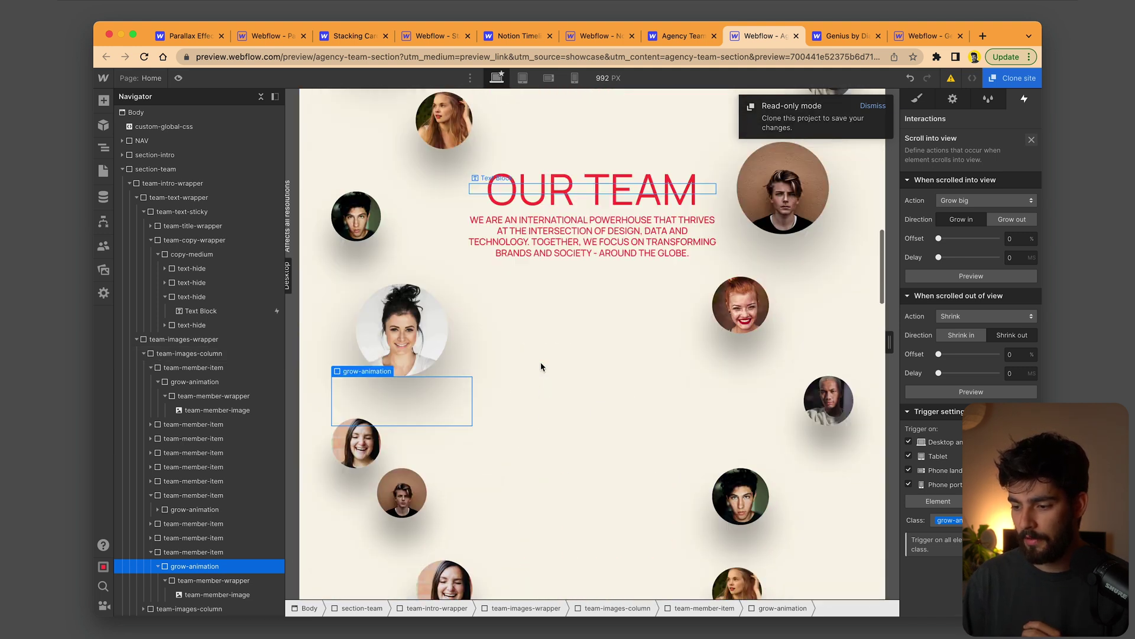
{"action": "scroll", "coordinate": [621, 362], "scroll_direction": "down", "scroll_amount": 4}
{"action": "scroll", "coordinate": [621, 365], "scroll_direction": "down", "scroll_amount": 3}
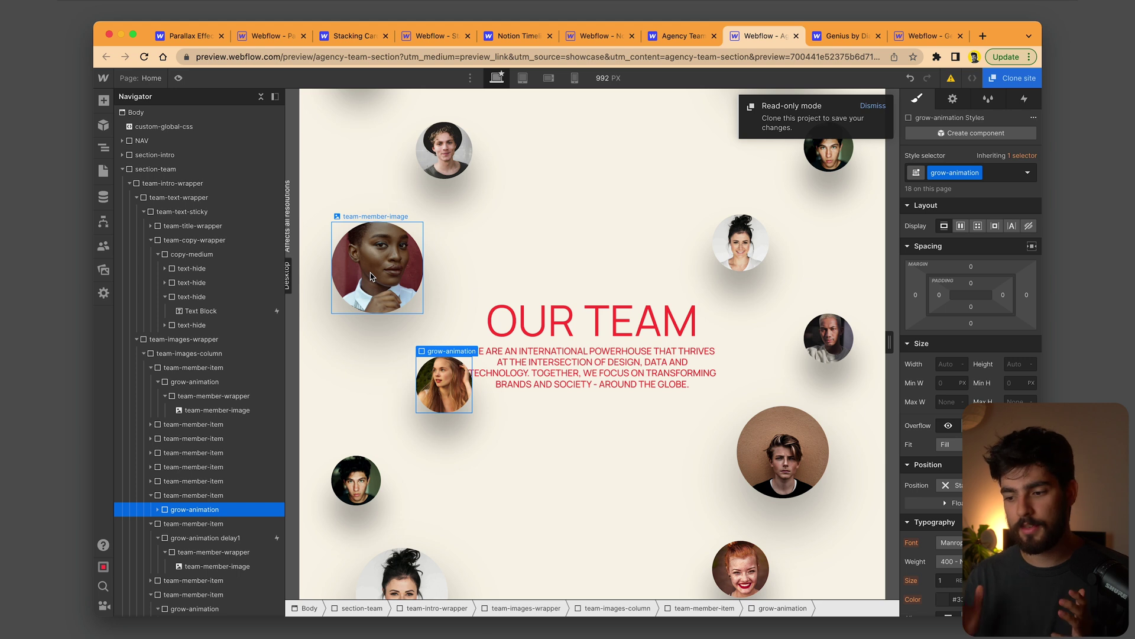
Select the first portrait's grow-animation delay1 element and show its Scroll into view interaction (Grow big in, Shrink out).
{"action": "left_click", "coordinate": [372, 277]}
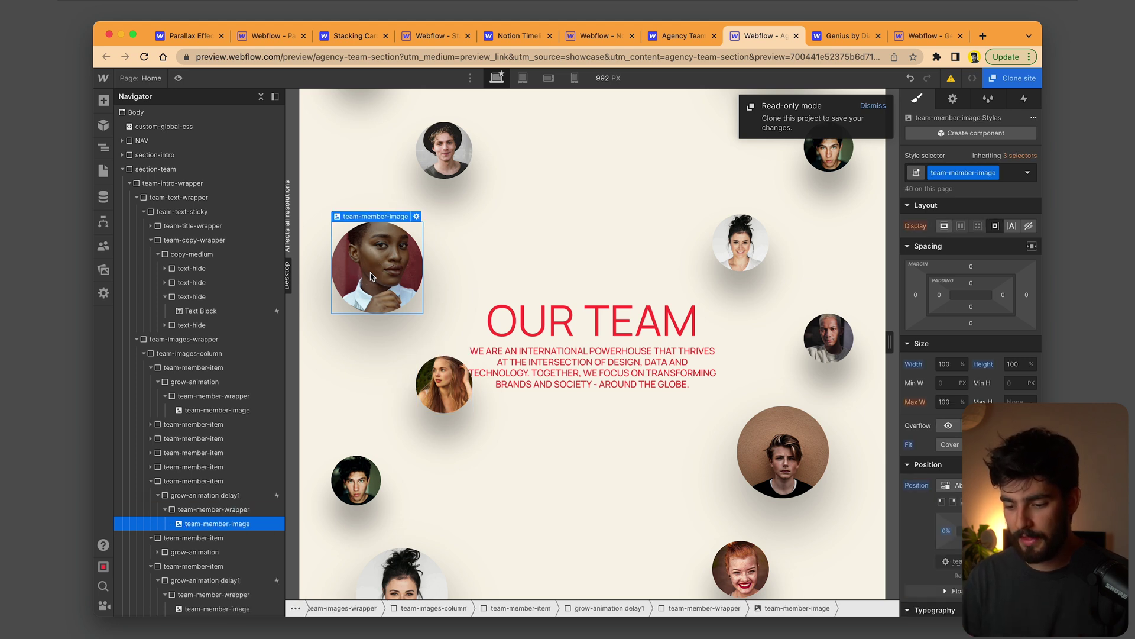
{"action": "key", "text": "Up"}
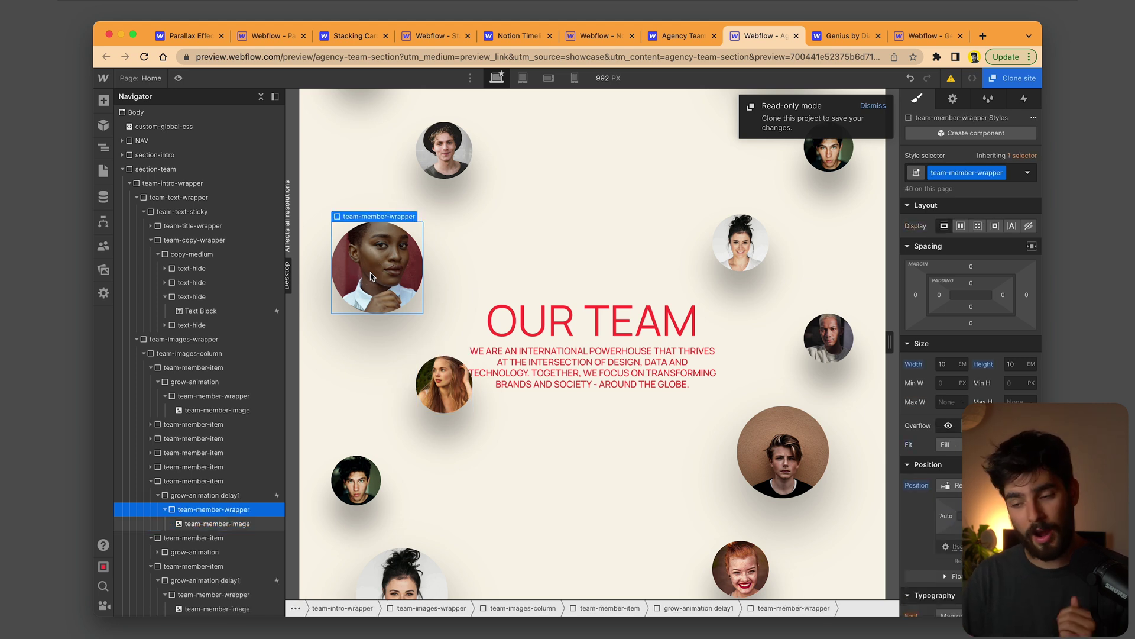
{"action": "key", "text": "Up"}
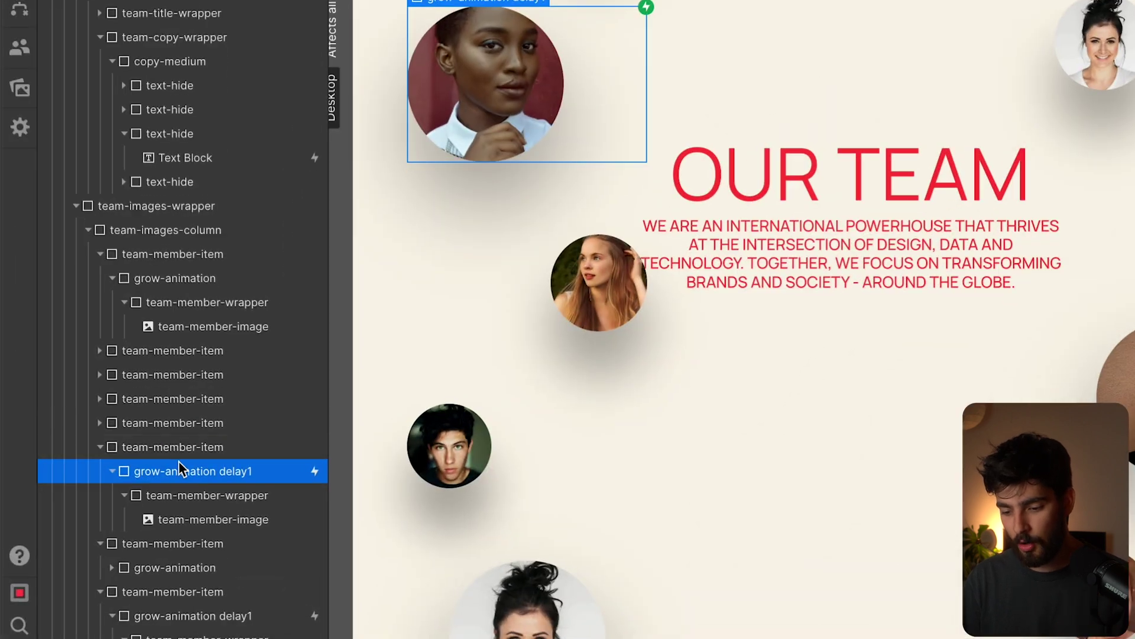
{"action": "left_click", "coordinate": [166, 229]}
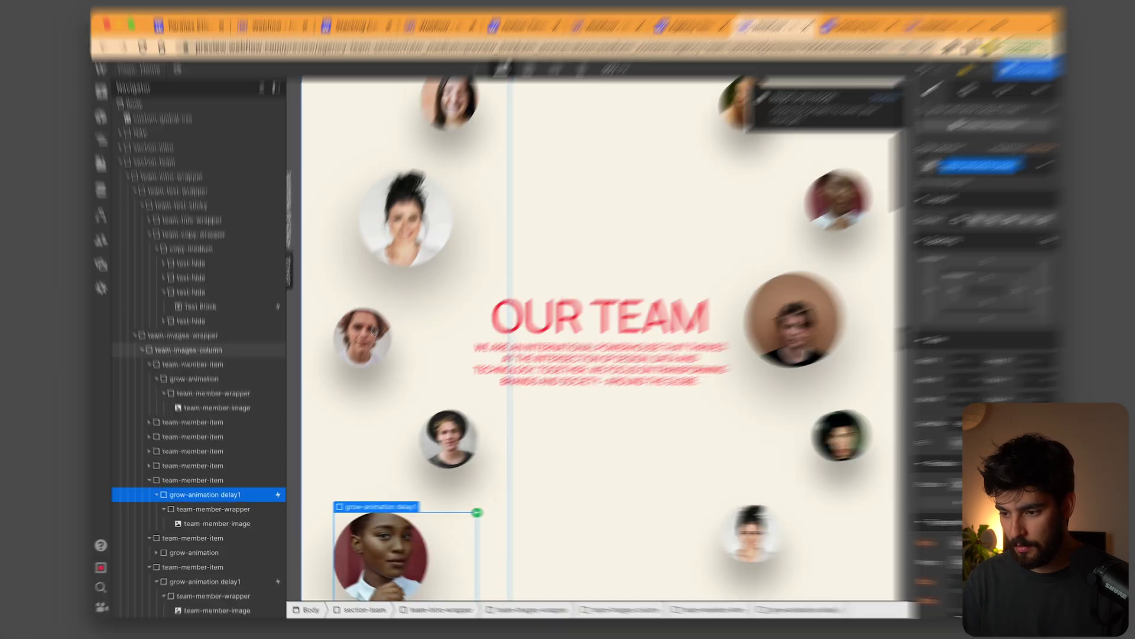
{"action": "left_click", "coordinate": [397, 226]}
{"action": "key", "text": "Up"}
{"action": "key", "text": "Up"}
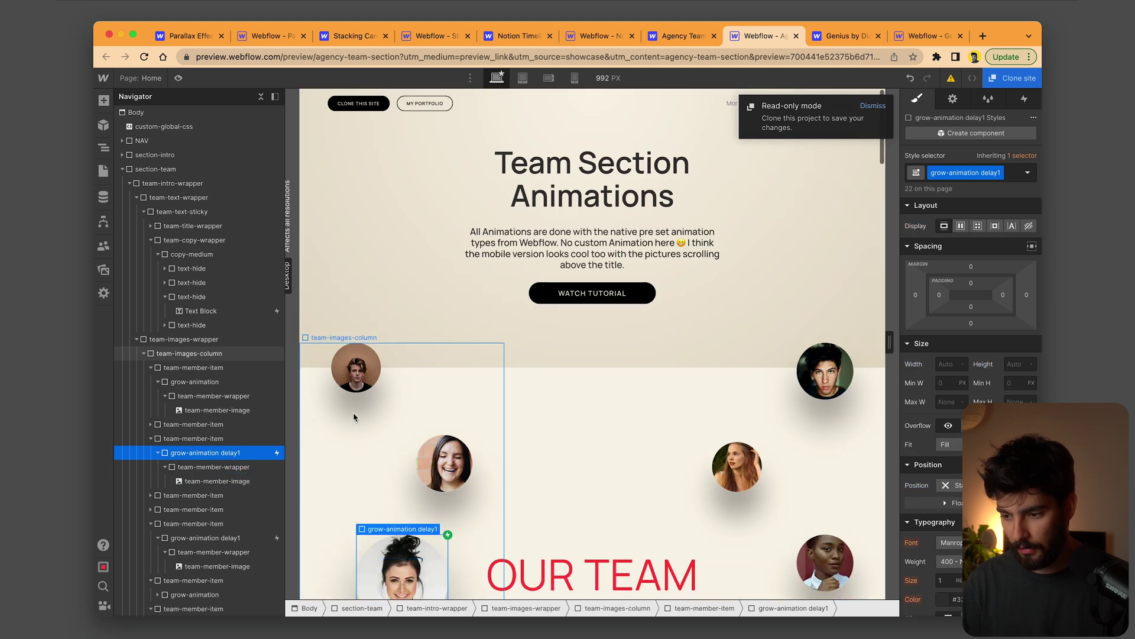
{"action": "scroll", "coordinate": [353, 414], "scroll_direction": "up", "scroll_amount": 5}
{"action": "left_click", "coordinate": [191, 383]}
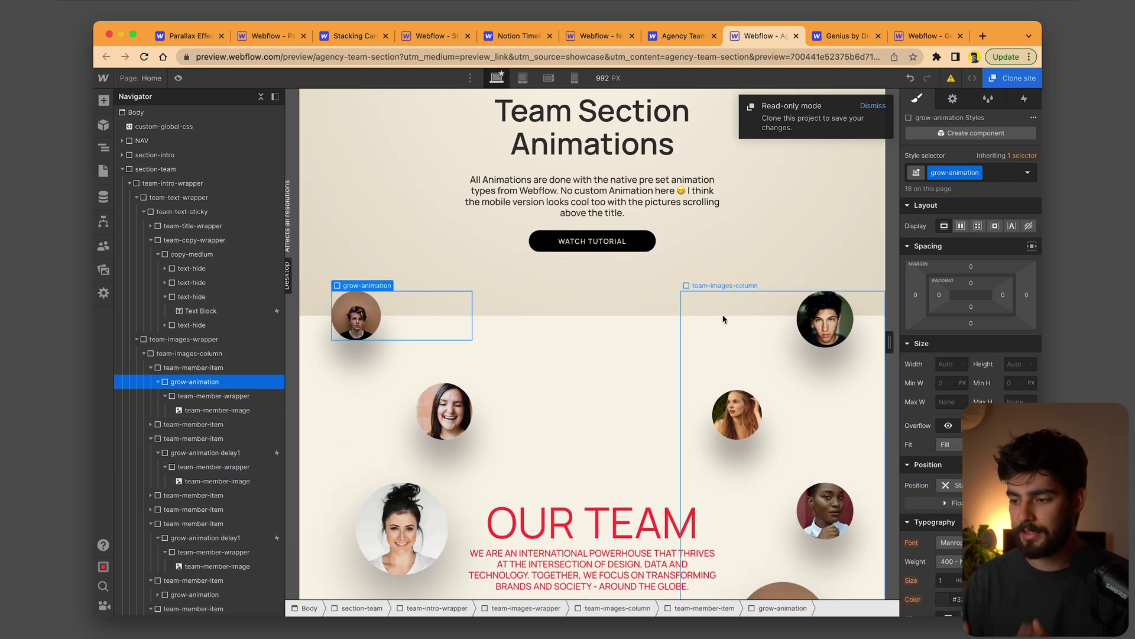
{"action": "left_click", "coordinate": [1024, 98]}
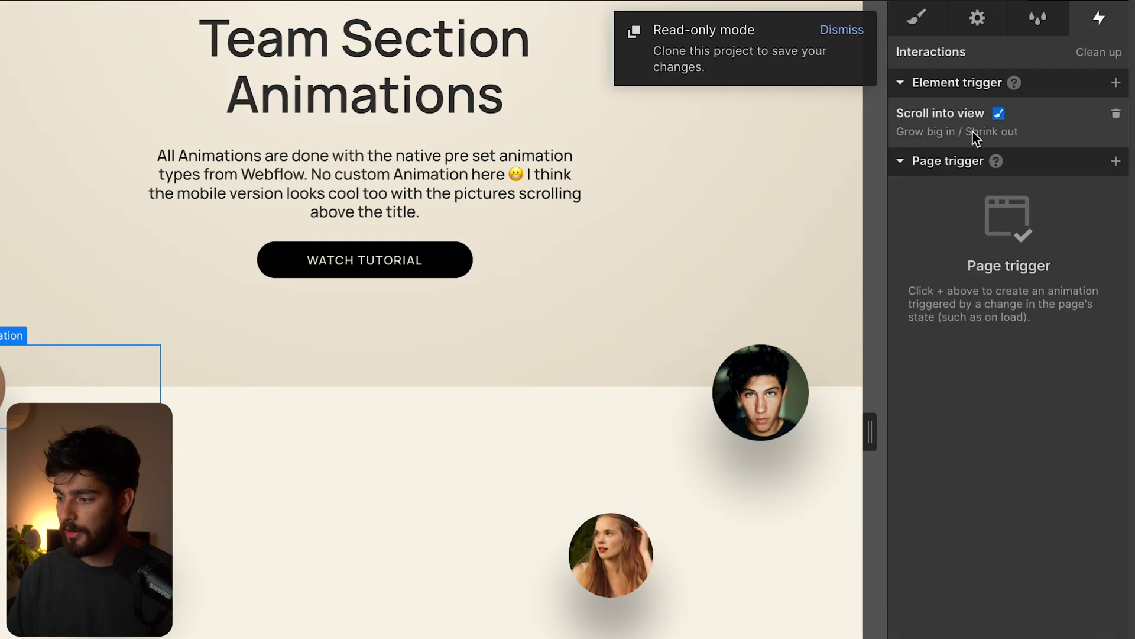
Open the Scroll into view trigger's settings: 0% offset, 0 ms delay, grow-animation class.
{"action": "left_click", "coordinate": [975, 136]}
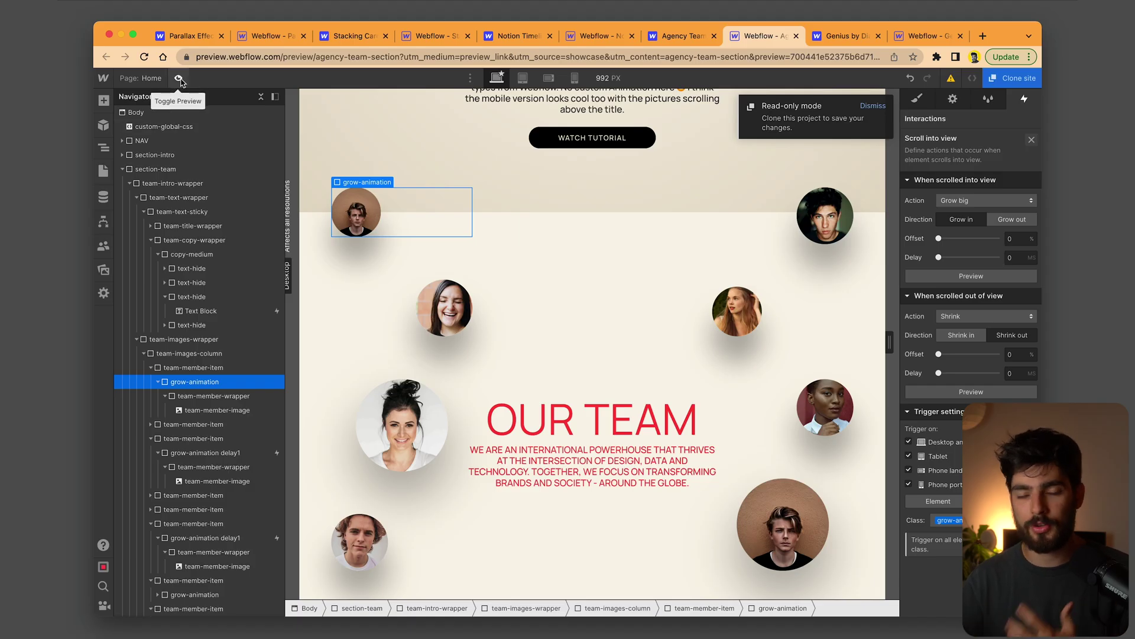
Scroll through the team section in Preview mode, then switch to the Genius by Diagram showcase tab.
{"action": "left_click", "coordinate": [179, 79]}
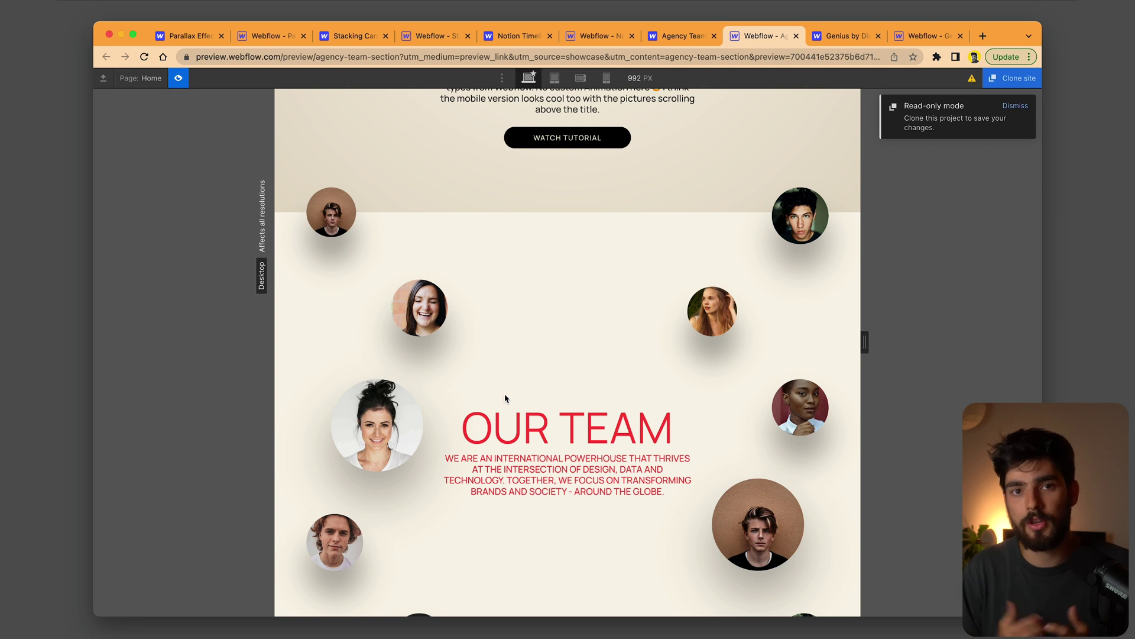
{"action": "scroll", "coordinate": [505, 395], "scroll_direction": "down", "scroll_amount": 3}
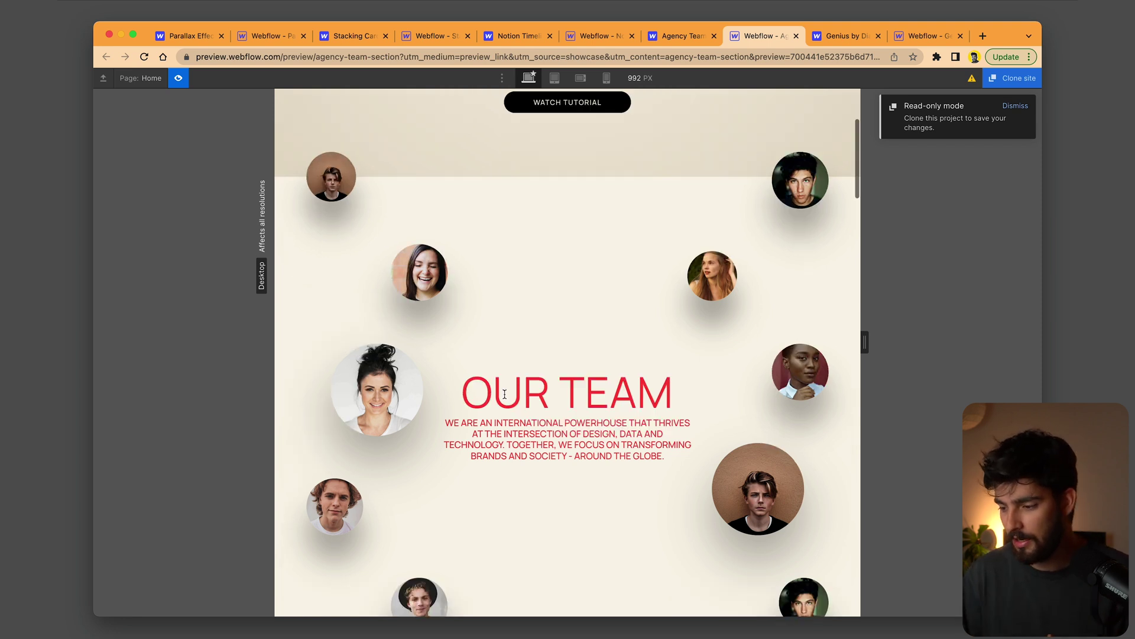
{"action": "scroll", "coordinate": [438, 455], "scroll_direction": "down", "scroll_amount": 10}
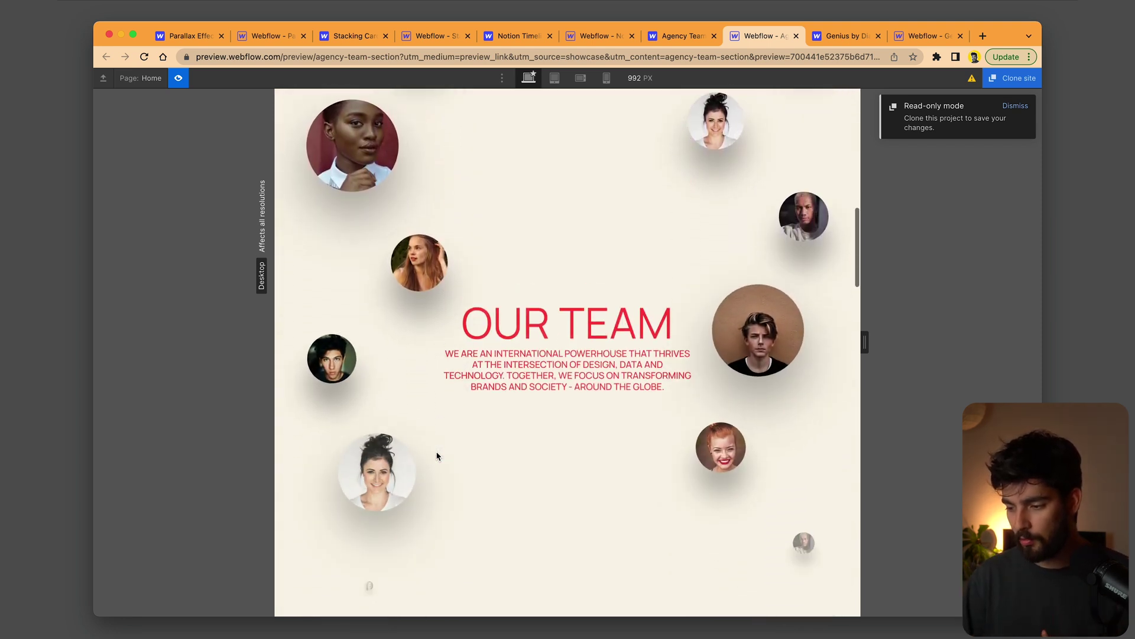
{"action": "scroll", "coordinate": [438, 456], "scroll_direction": "down", "scroll_amount": 15}
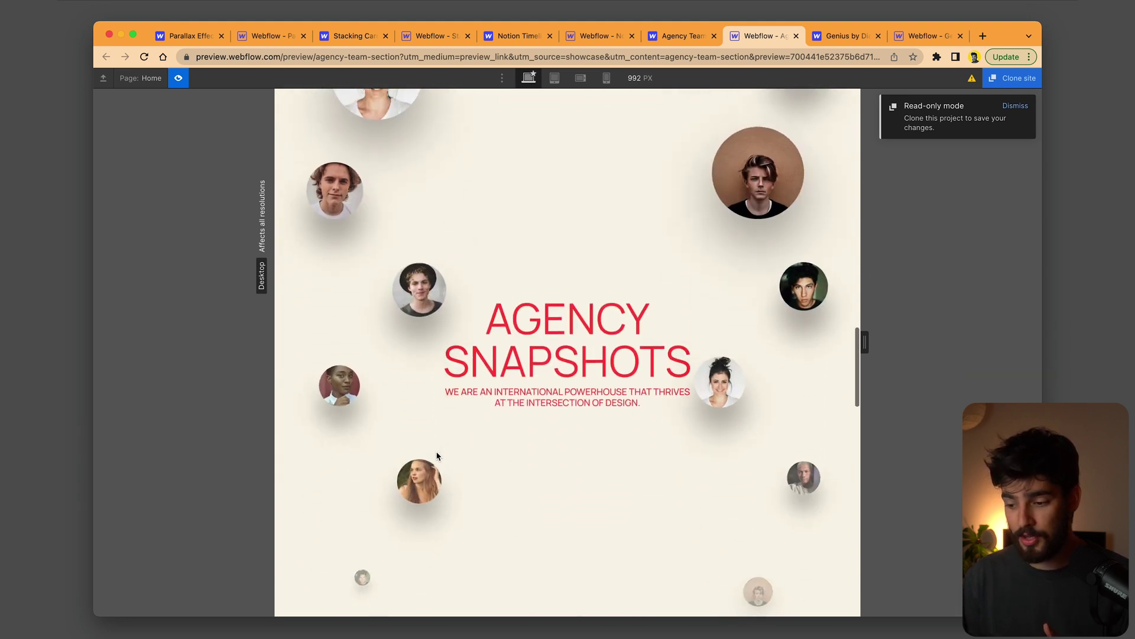
{"action": "scroll", "coordinate": [438, 455], "scroll_direction": "up", "scroll_amount": 20}
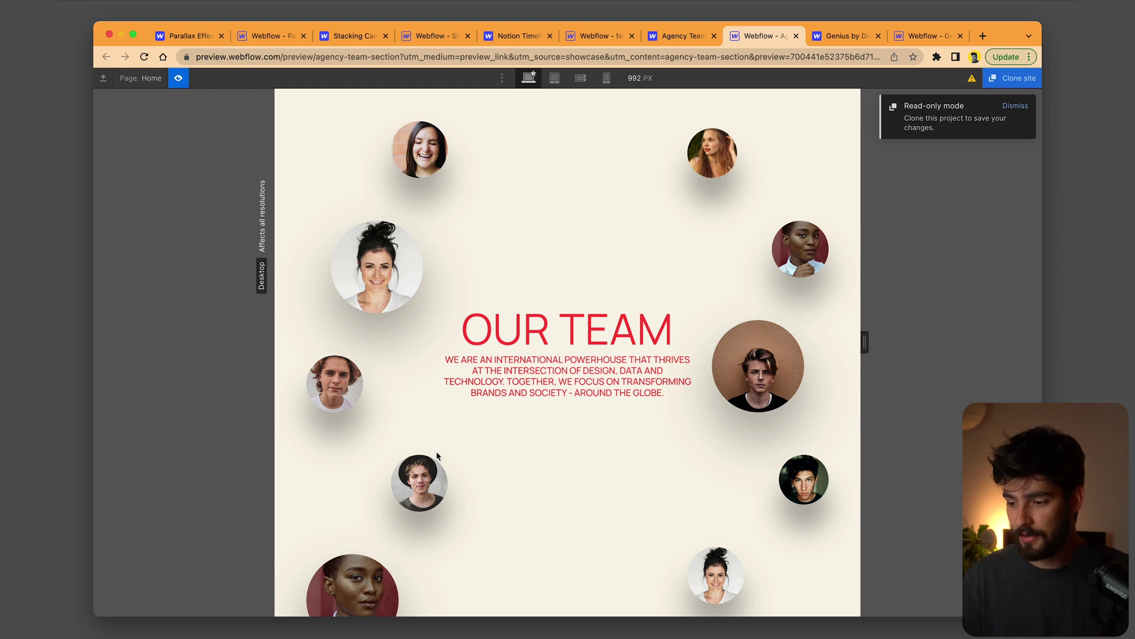
{"action": "key", "text": "ctrl+Tab"}
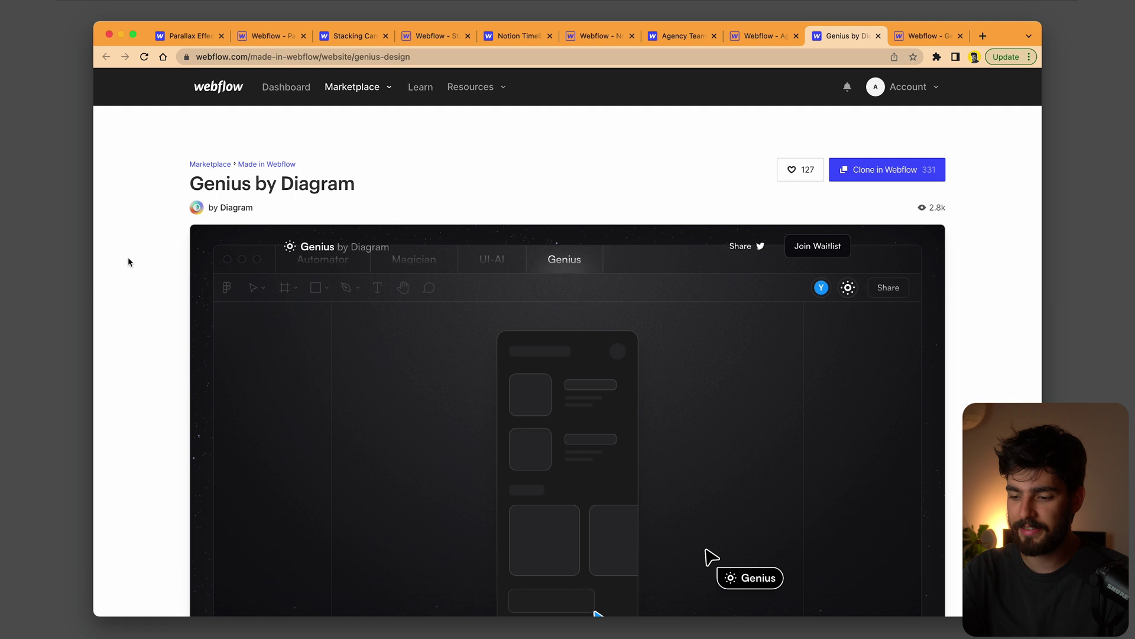
Scroll through the Genius showcase demo, then switch to the Genius project in the Designer.
{"action": "scroll", "coordinate": [129, 261], "scroll_direction": "down", "scroll_amount": 3}
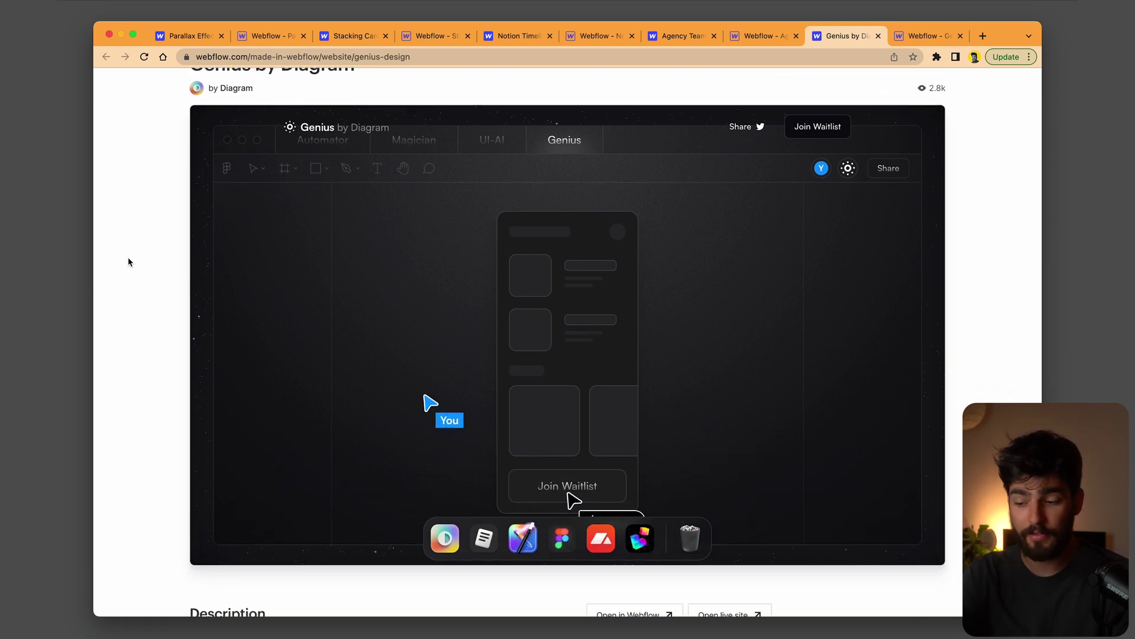
{"action": "scroll", "coordinate": [129, 261], "scroll_direction": "down", "scroll_amount": 1}
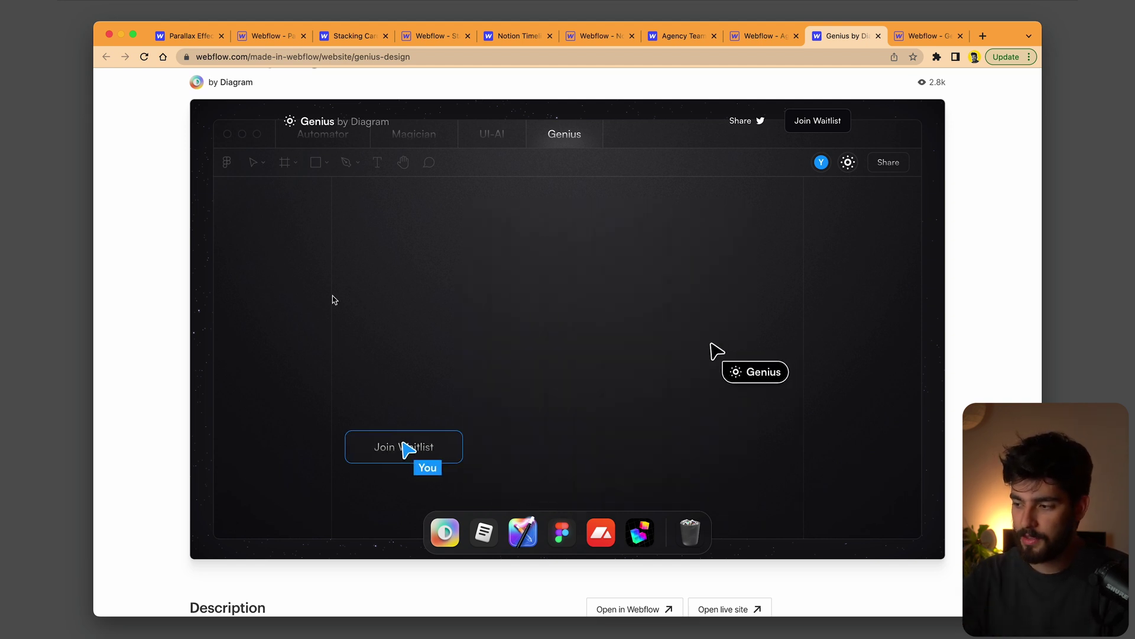
{"action": "key", "text": "ctrl+Tab"}
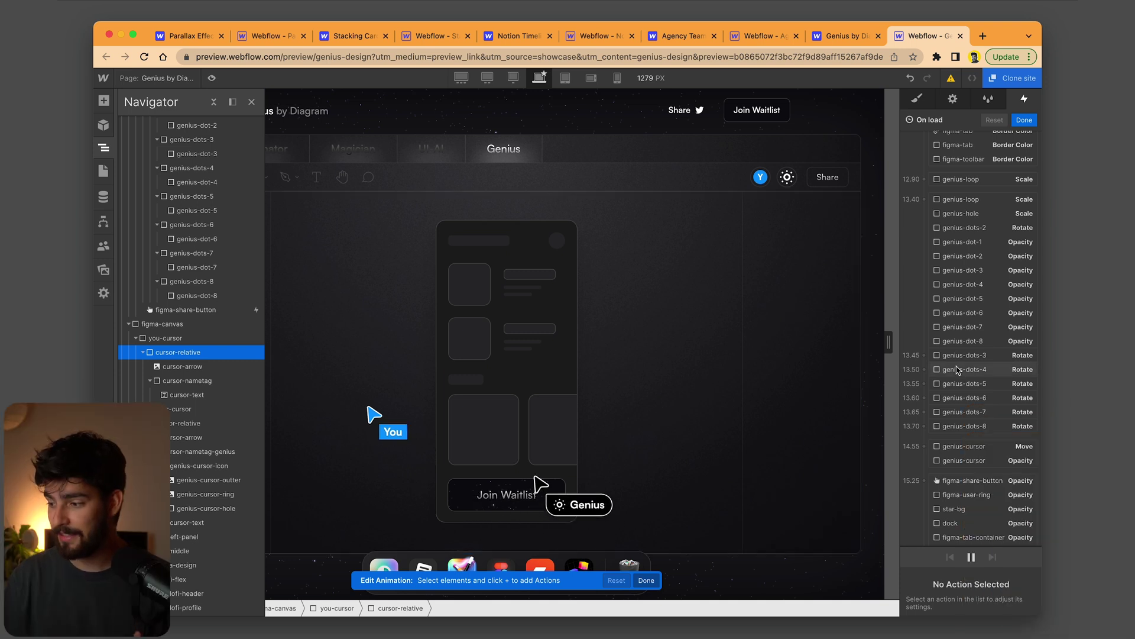
{"action": "scroll", "coordinate": [959, 370], "scroll_direction": "up", "scroll_amount": 10}
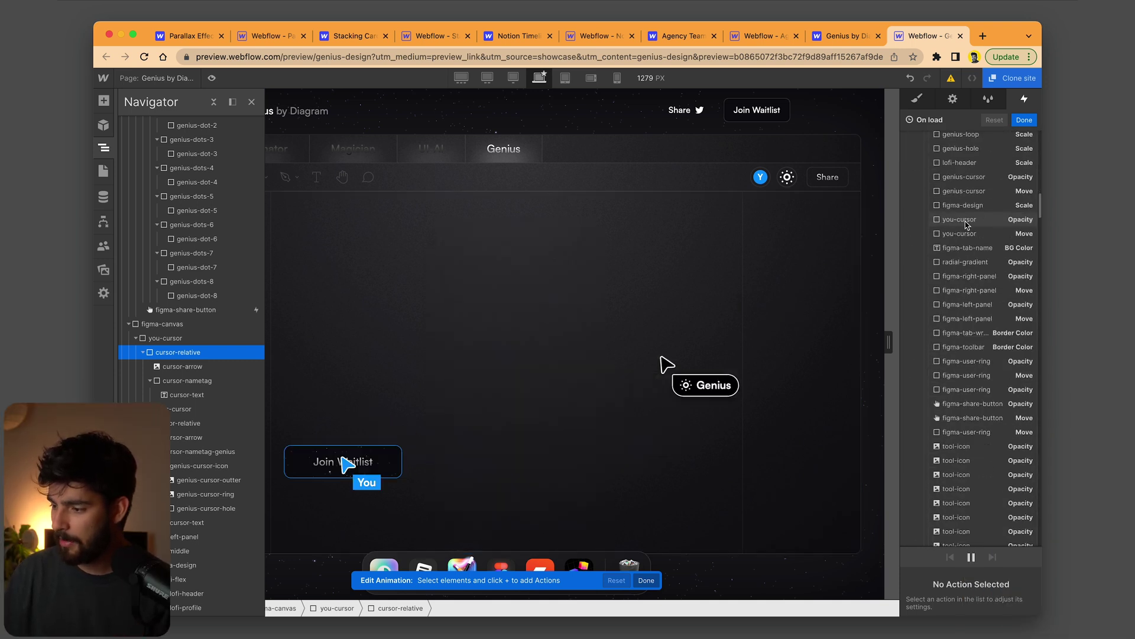
{"action": "scroll", "coordinate": [968, 225], "scroll_direction": "down", "scroll_amount": 10}
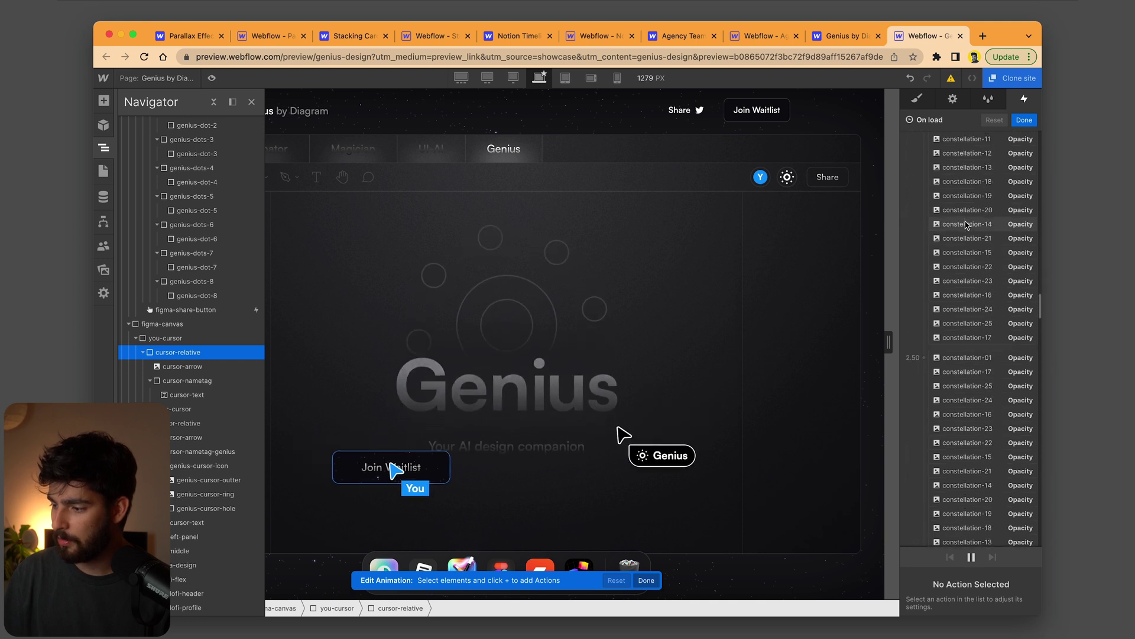
{"action": "scroll", "coordinate": [968, 226], "scroll_direction": "up", "scroll_amount": 15}
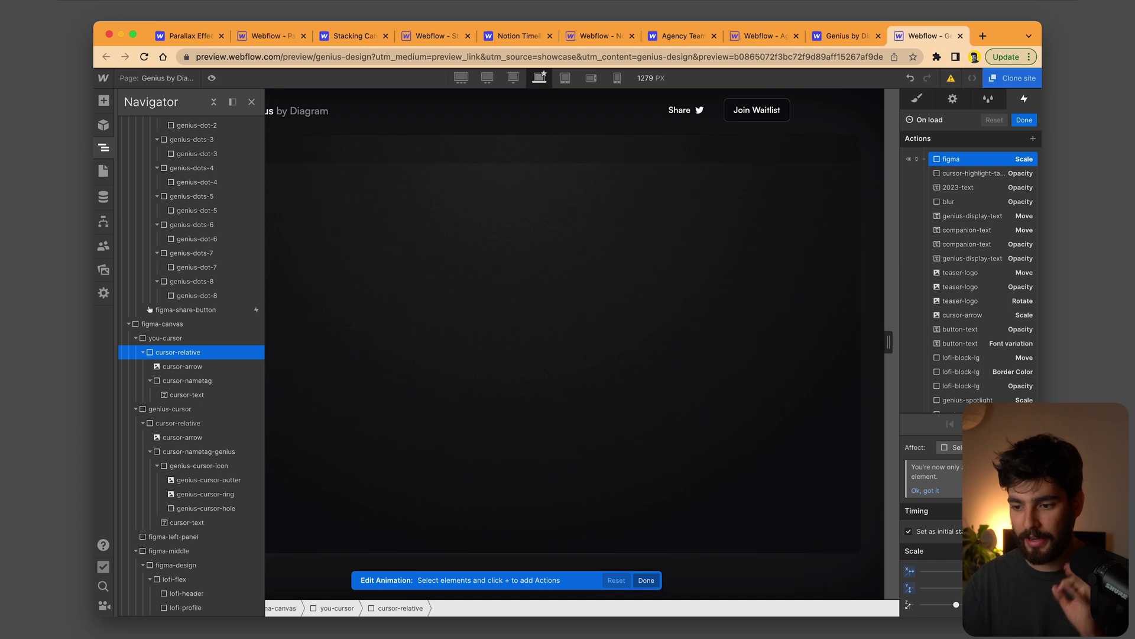
Scroll back up the previewed Genius page to watch its On load intro animation.
{"action": "scroll", "coordinate": [197, 284], "scroll_direction": "up", "scroll_amount": 6}
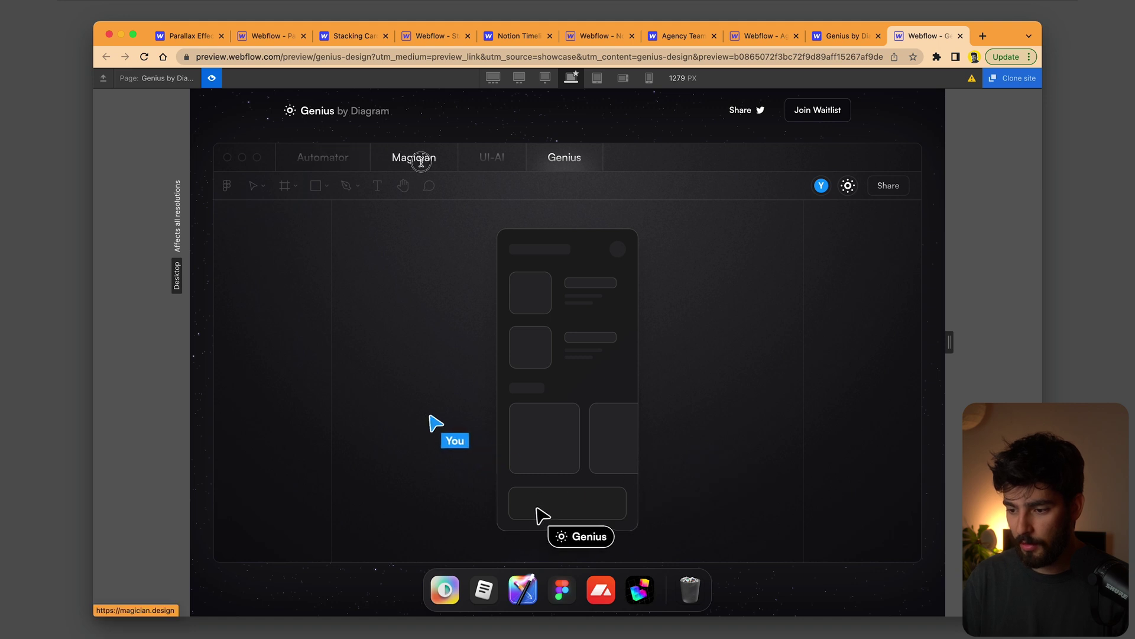
Try the UI-AI link in the preview, then scroll the Genius by Diagram showcase page.
{"action": "left_click", "coordinate": [479, 159], "text": "alt"}
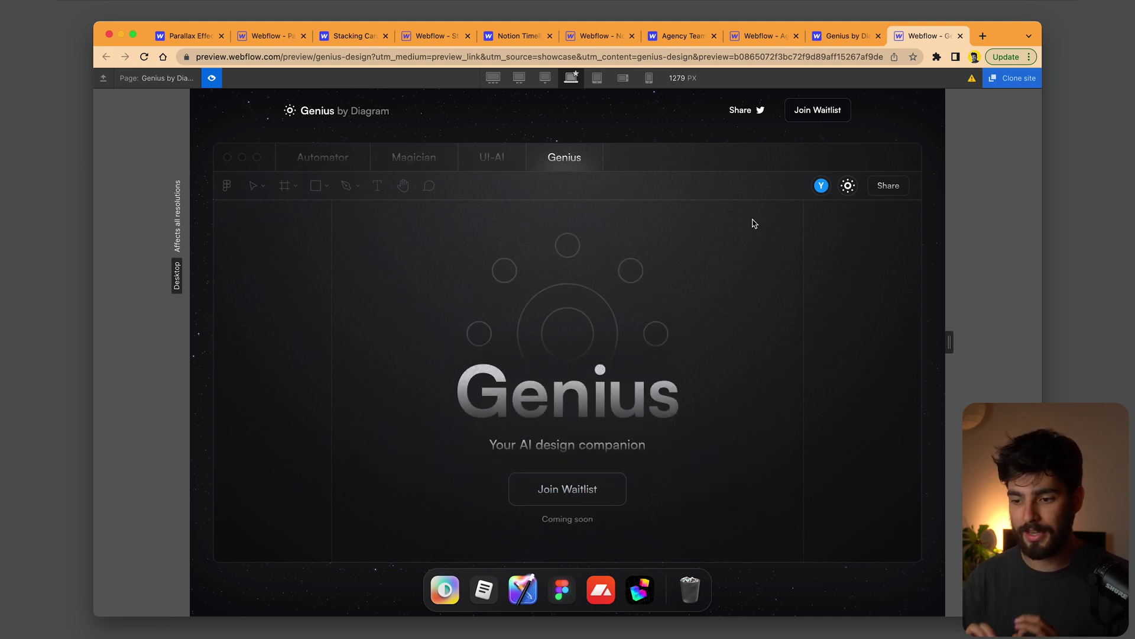
{"action": "key", "text": "ctrl+shift+Tab"}
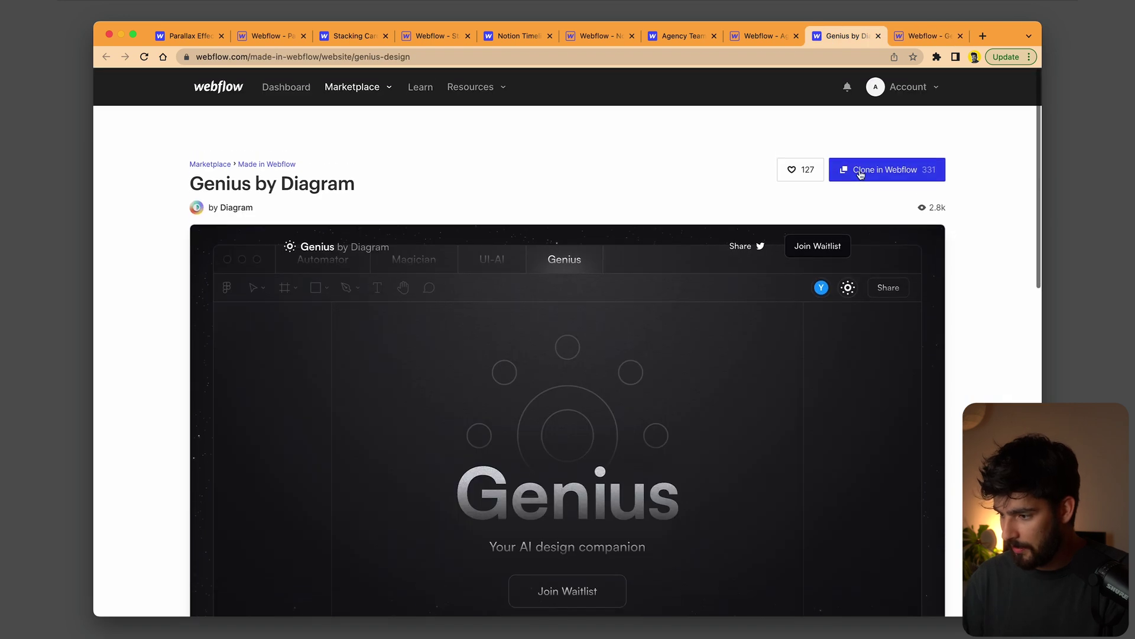
{"action": "scroll", "coordinate": [863, 175], "scroll_direction": "down", "scroll_amount": 5}
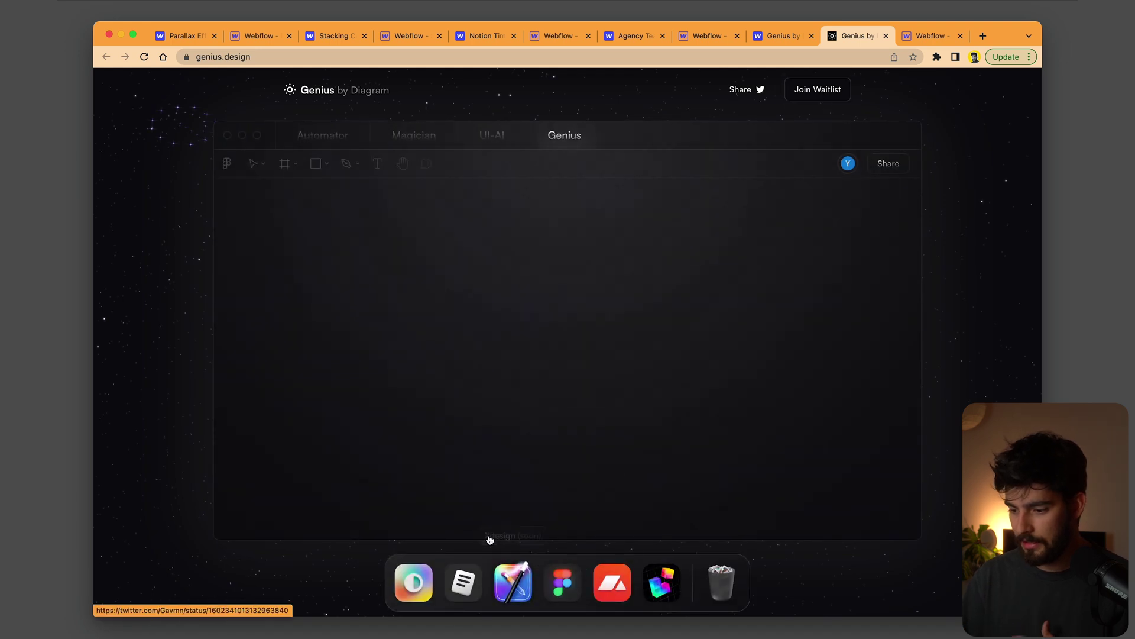
Open the dock's Diagram link in a new tab, browse diagram.com, and return to genius.design.
{"action": "right_click", "coordinate": [432, 583]}
{"action": "left_click", "coordinate": [445, 441]}
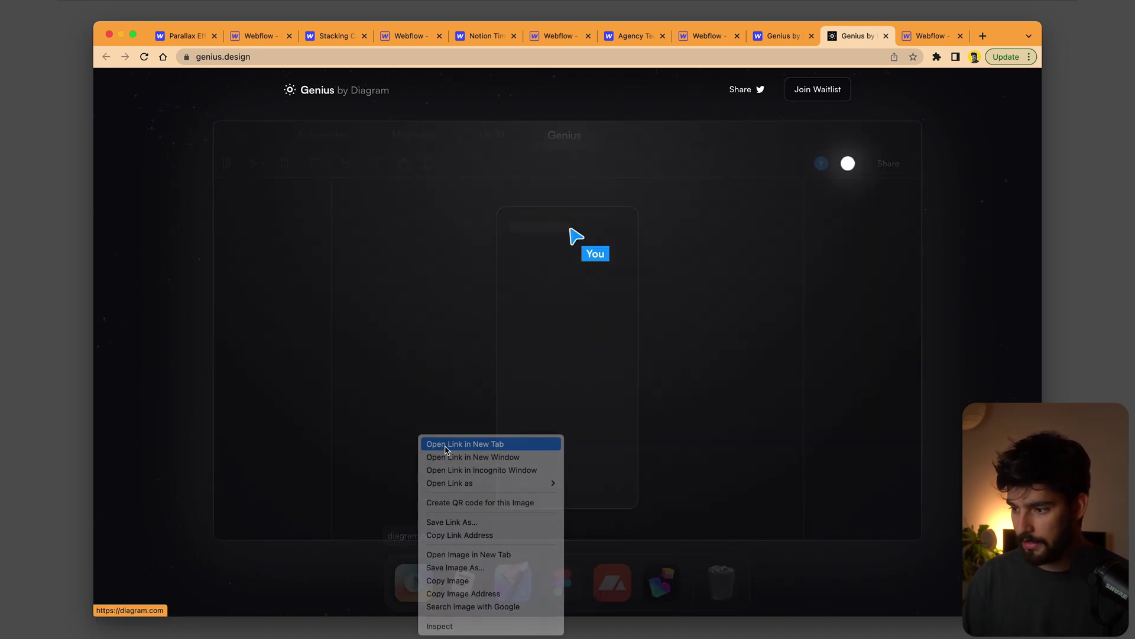
{"action": "left_click", "coordinate": [852, 37]}
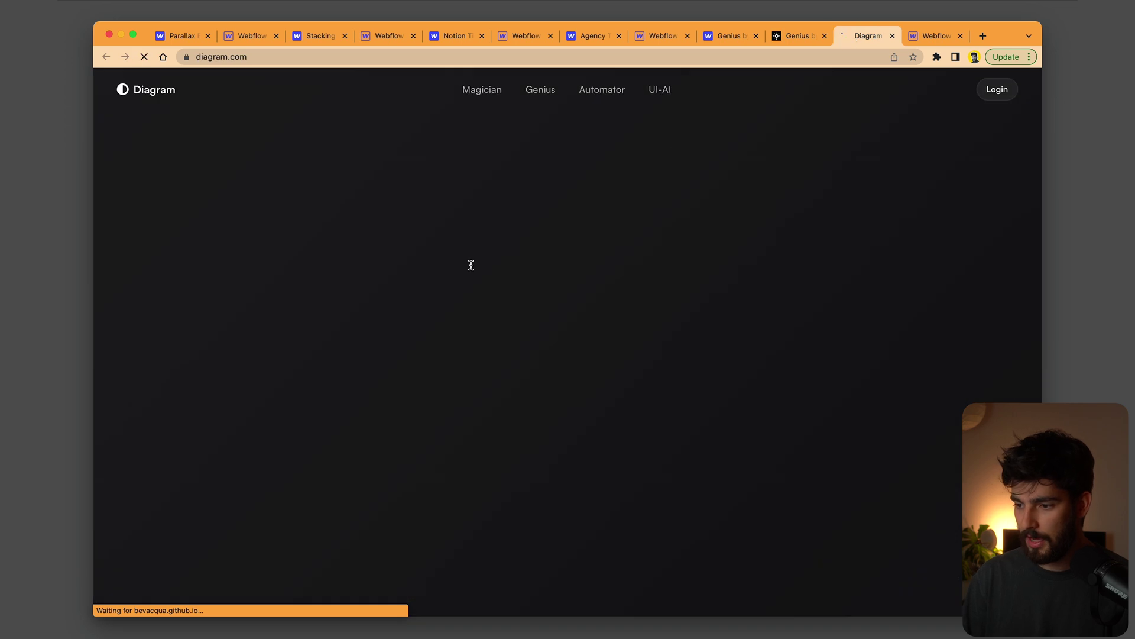
{"action": "scroll", "coordinate": [471, 265], "scroll_direction": "down", "scroll_amount": 5}
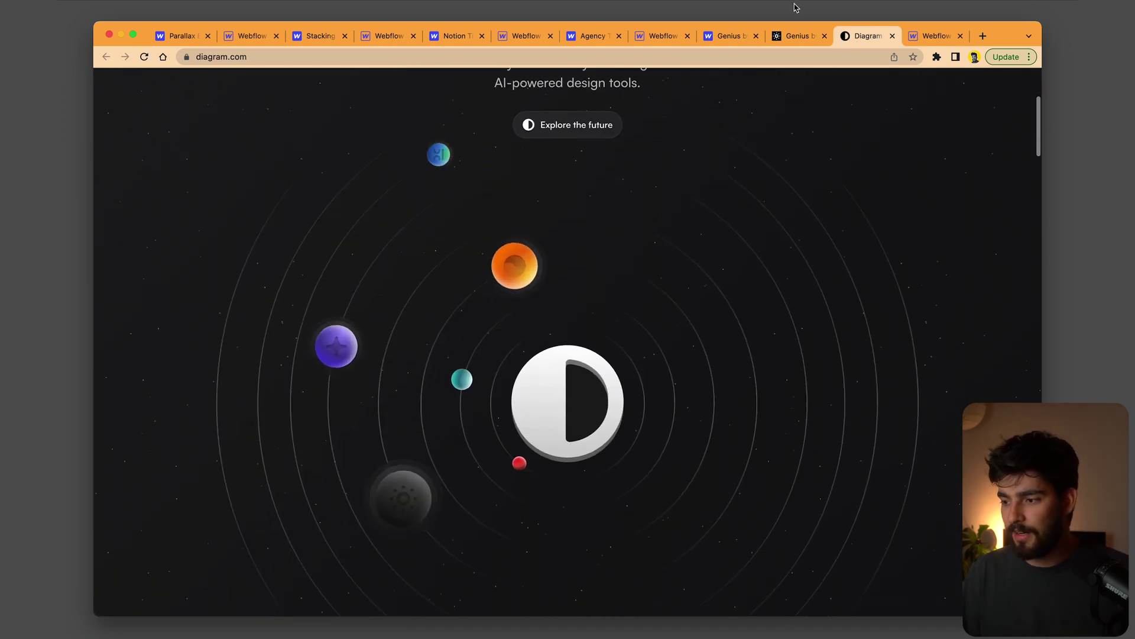
{"action": "left_click", "coordinate": [796, 37]}
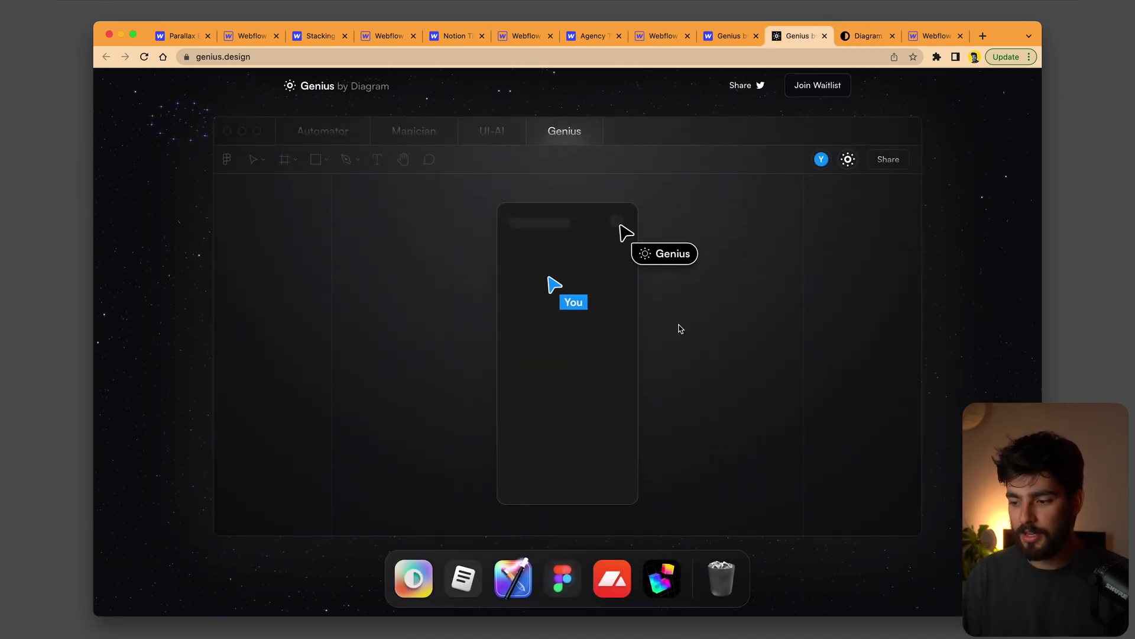